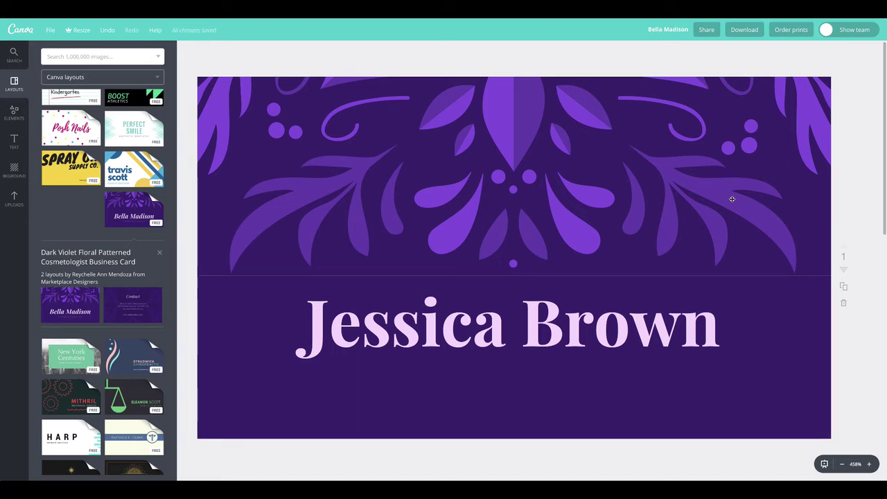
left_click_drag(559, 320, 567, 313)
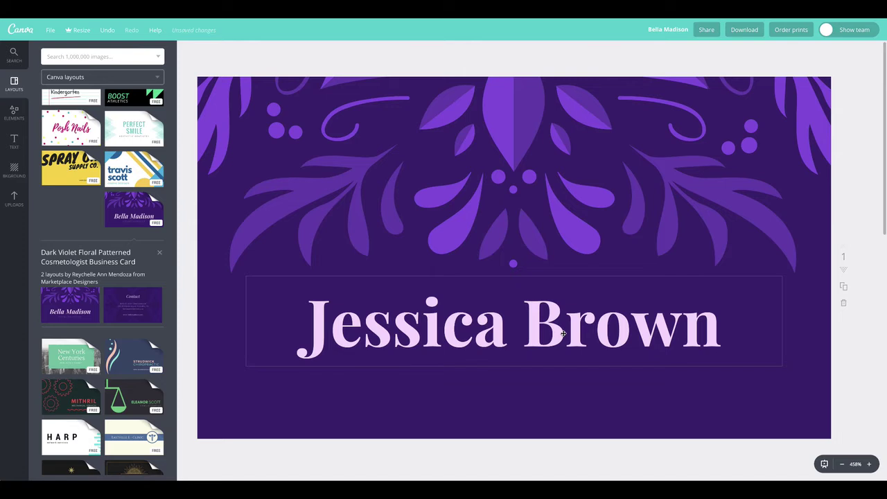
left_click(564, 333)
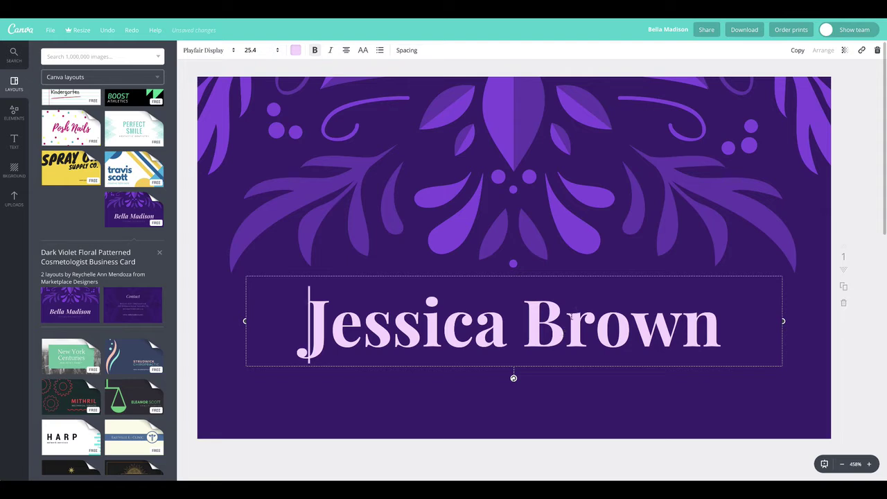
left_click(560, 325)
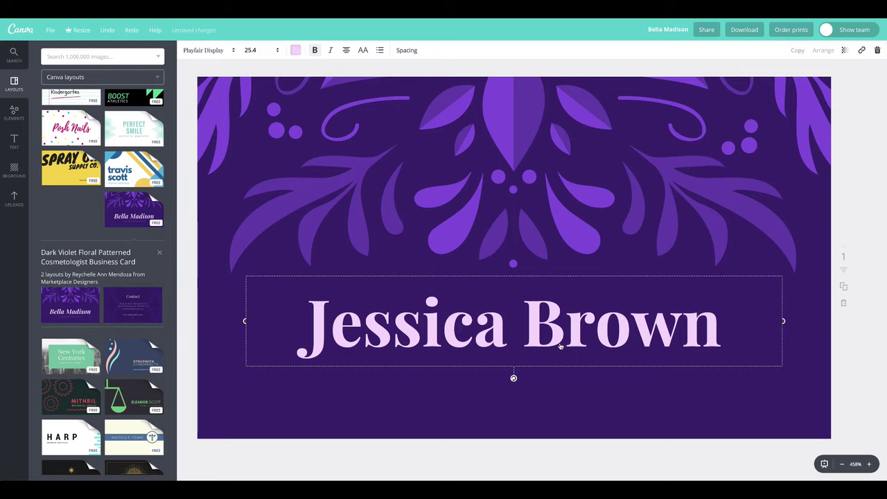
key("ctrl+d")
left_click_drag(543, 393, 462, 387)
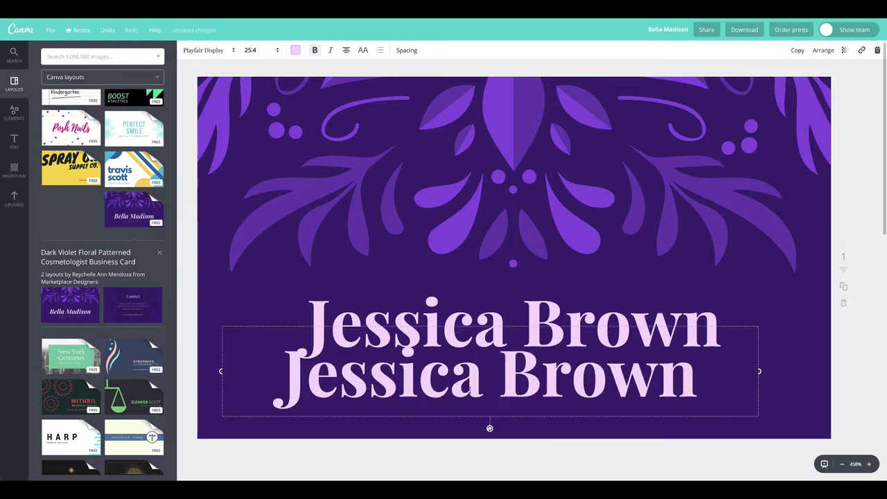
double_click(483, 387)
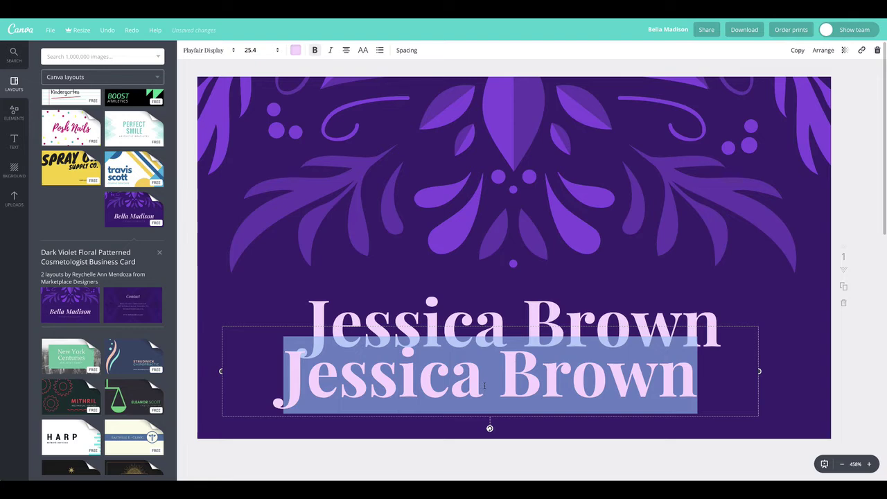
type("COSMETOLOGIST")
left_click(374, 241)
left_click_drag(430, 330, 430, 244)
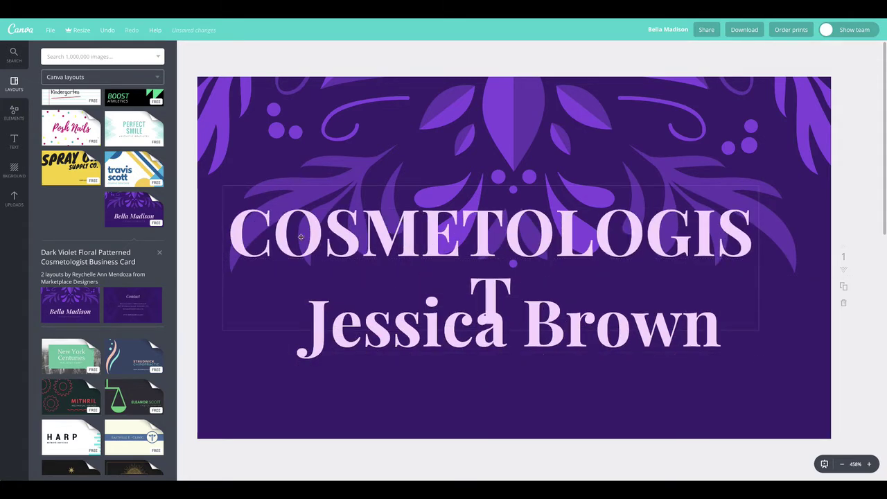
left_click(275, 232)
key("ctrl+a")
left_click(274, 233)
key("ctrl+a")
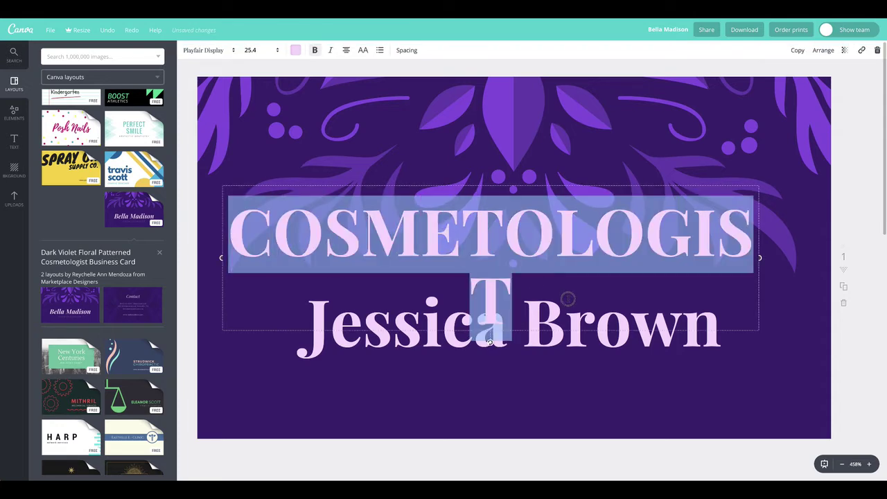
left_click(272, 50)
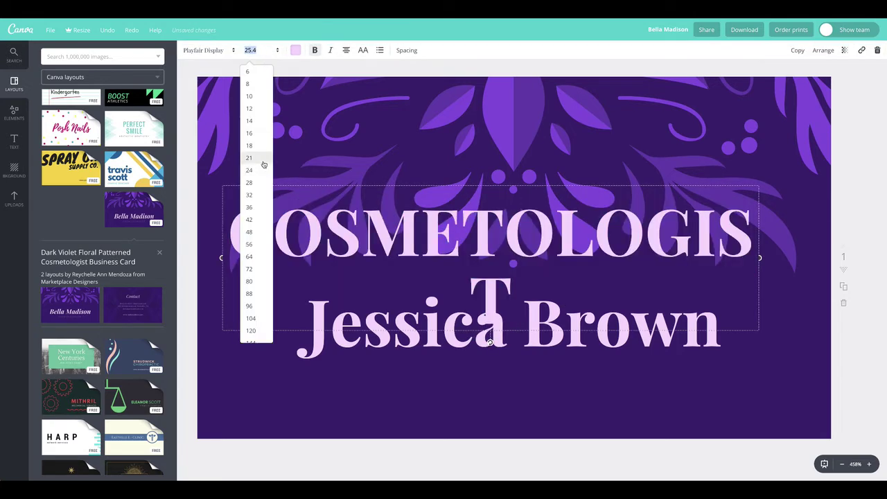
left_click(249, 121)
left_click(409, 306)
key("shift+End")
left_click(402, 231)
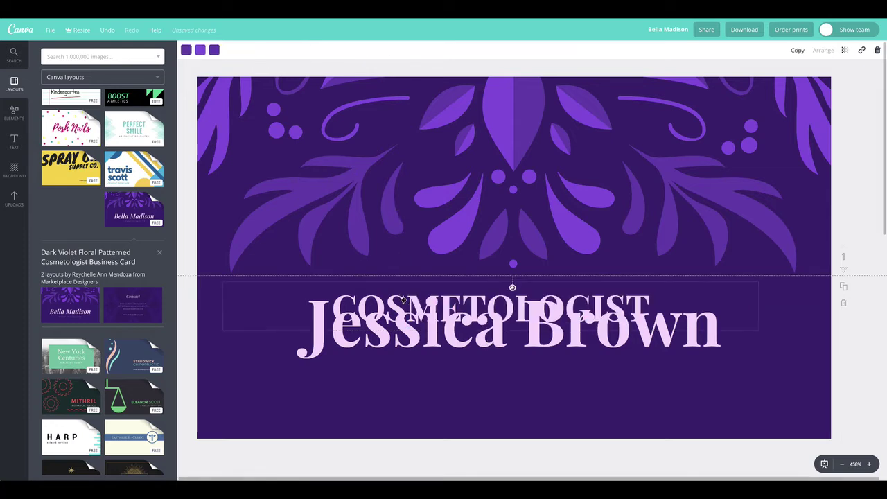
left_click_drag(404, 303, 420, 377)
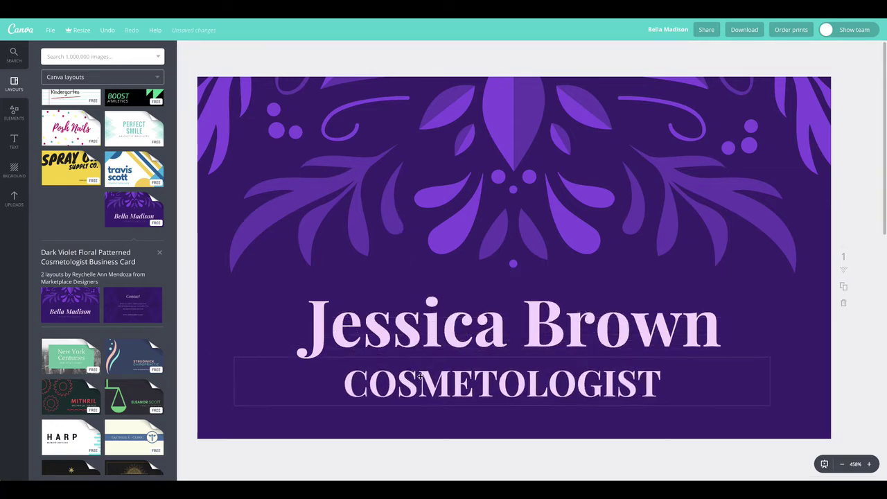
Step: Unbold COSMETOLOGIST, widen its letter spacing to about 260, set size 10, and nudge it under the name
double_click(480, 383)
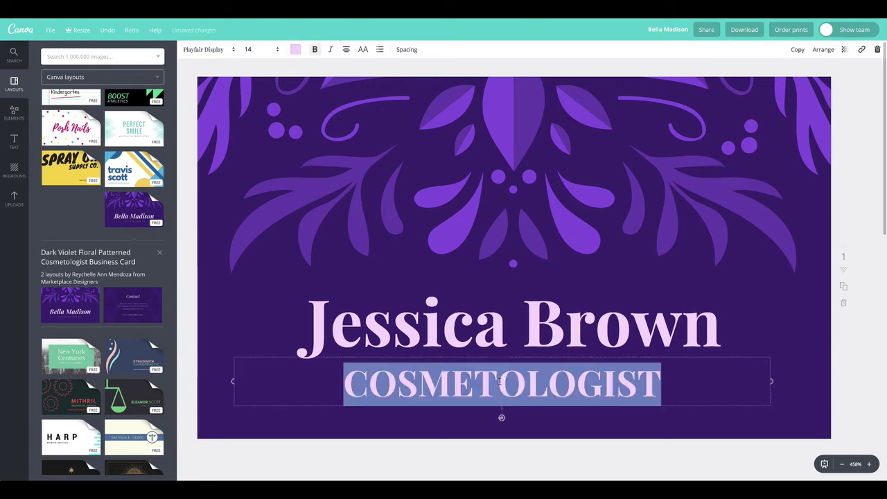
left_click(315, 53)
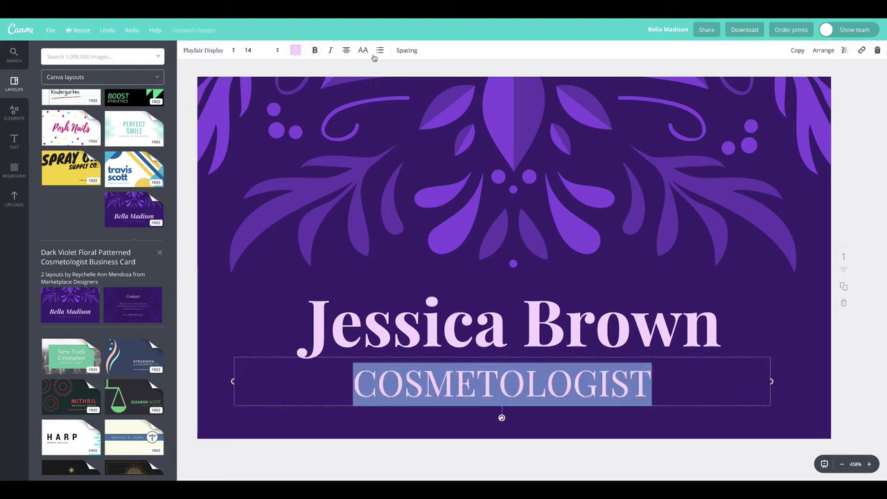
left_click(406, 50)
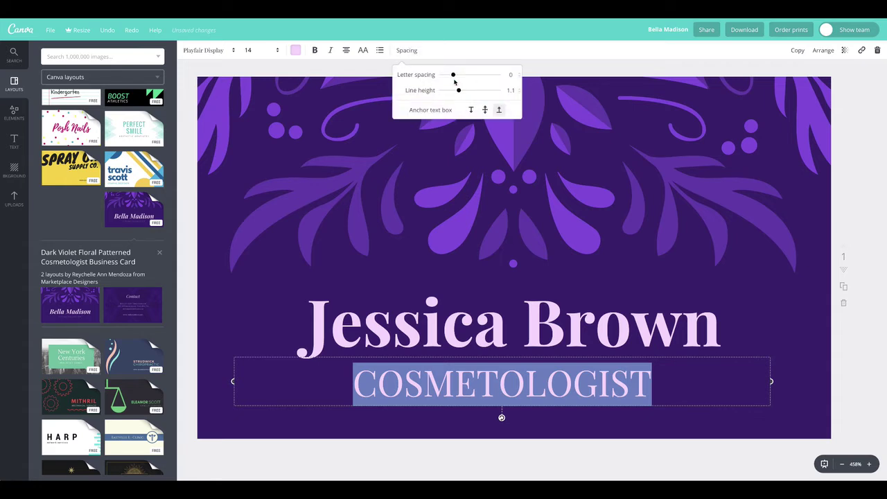
left_click_drag(456, 79, 470, 80)
left_click(268, 50)
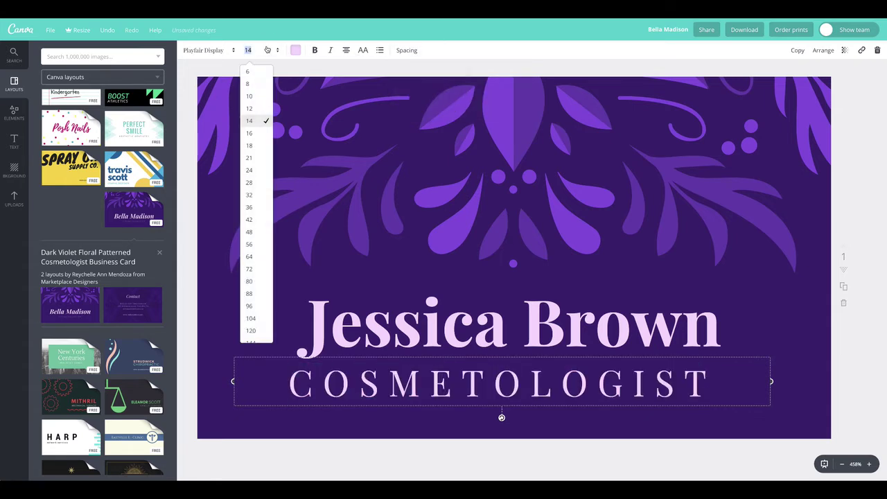
left_click(251, 92)
left_click_drag(550, 391, 556, 376)
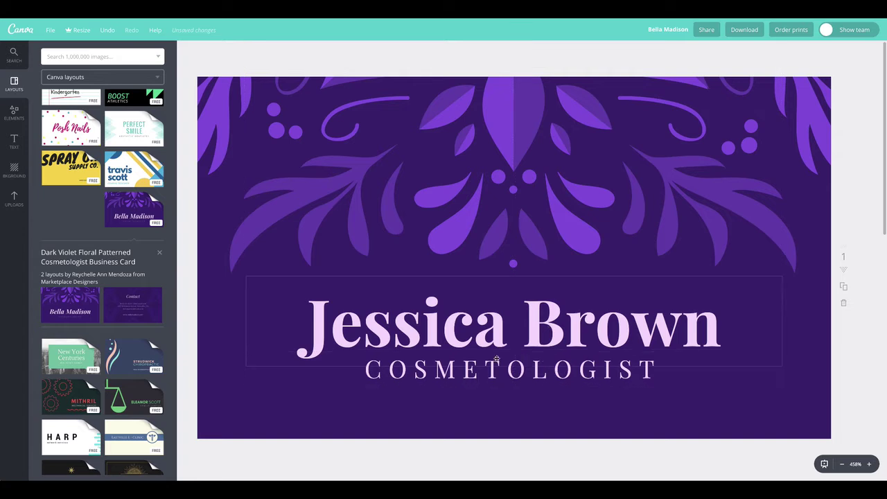
double_click(582, 373)
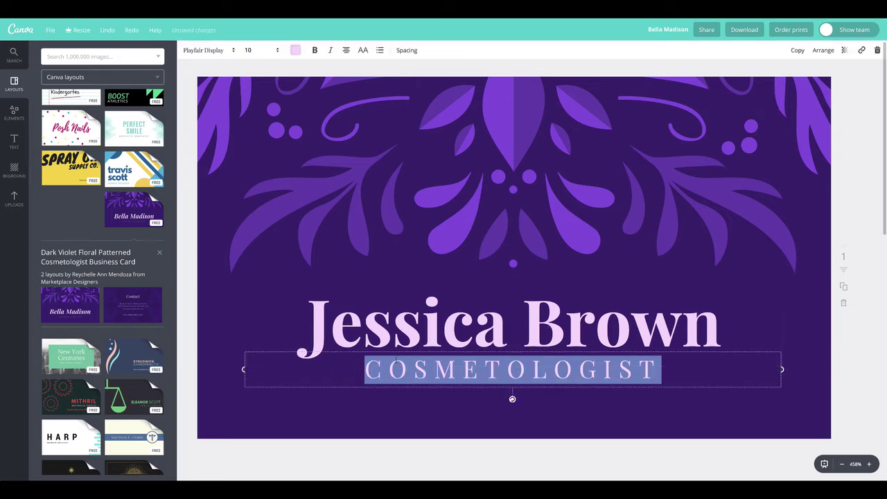
Step: Recolour the COSMETOLOGIST text to the custom medium purple 7a4ed2
left_click(296, 53)
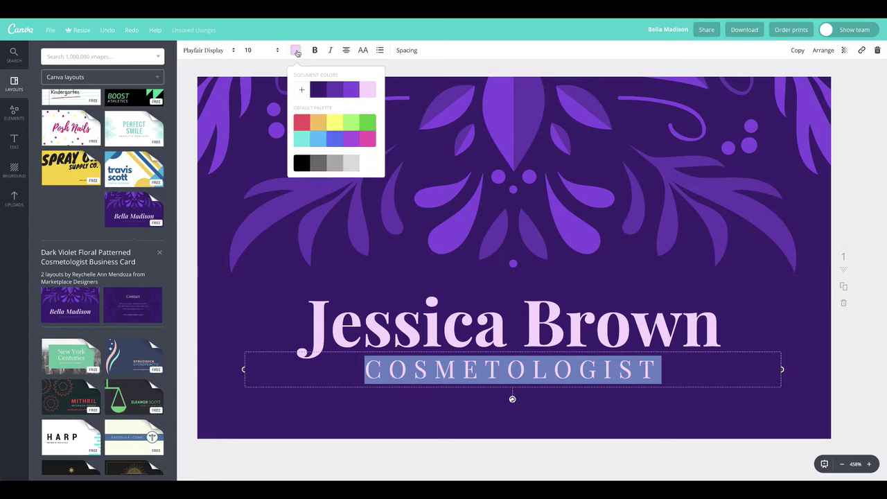
left_click(335, 94)
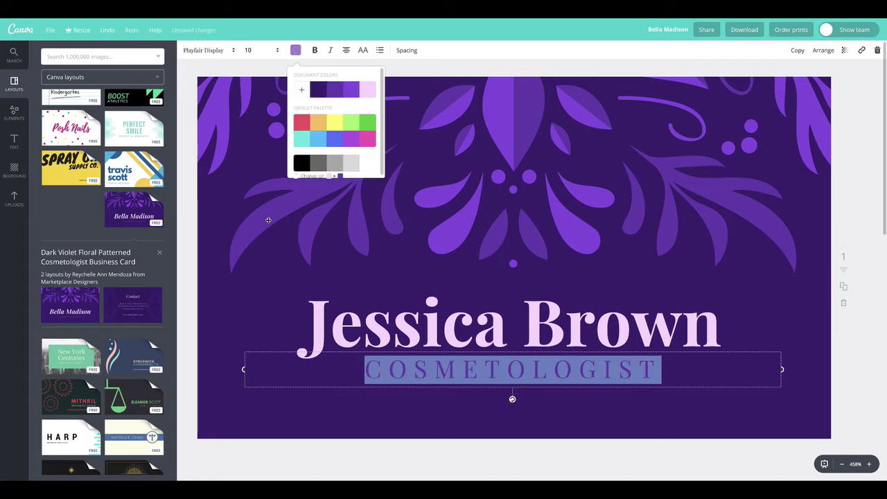
left_click(261, 179)
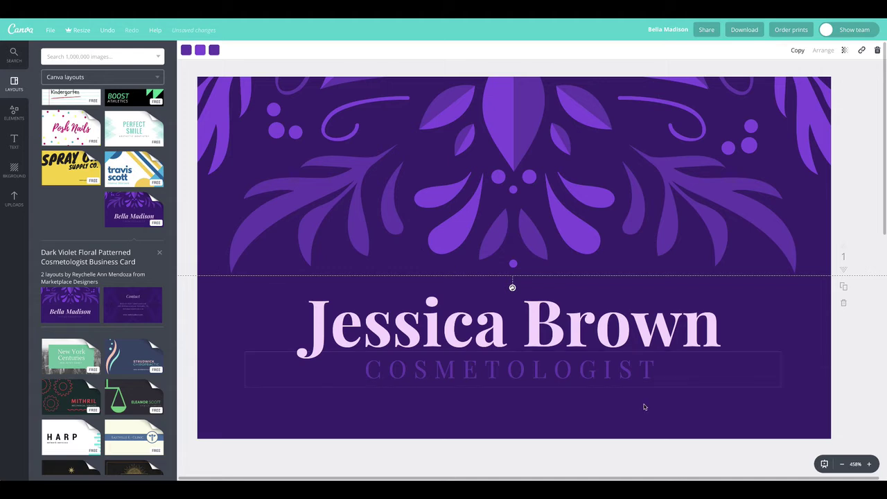
double_click(617, 369)
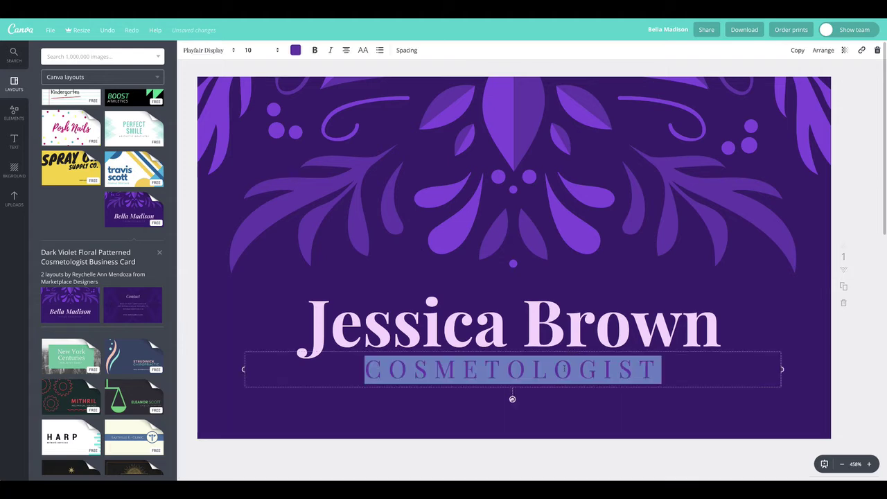
left_click(295, 50)
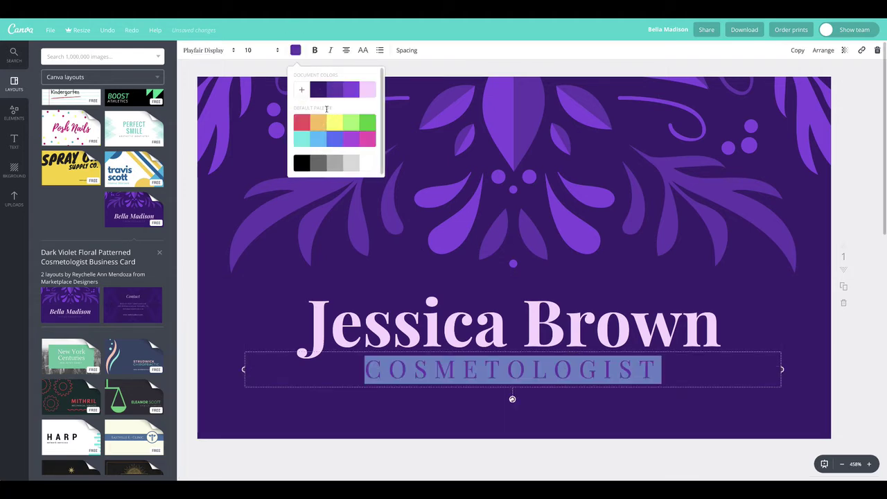
left_click(302, 90)
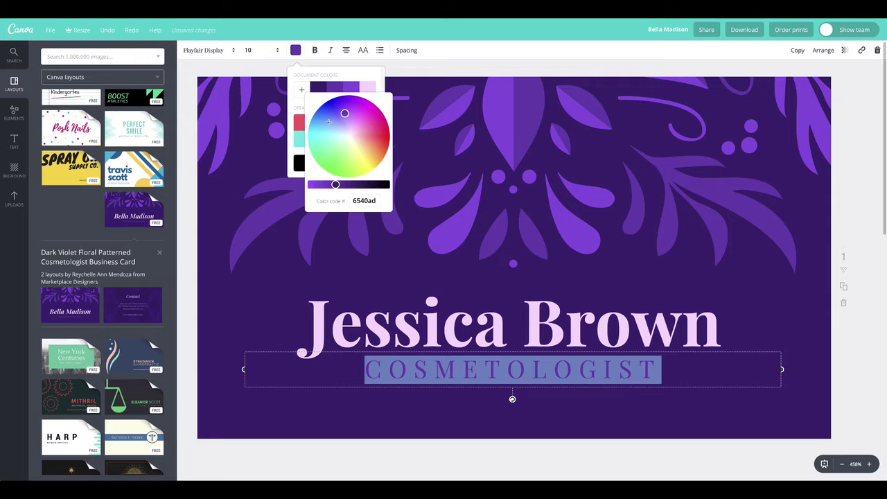
left_click(325, 185)
left_click(270, 160)
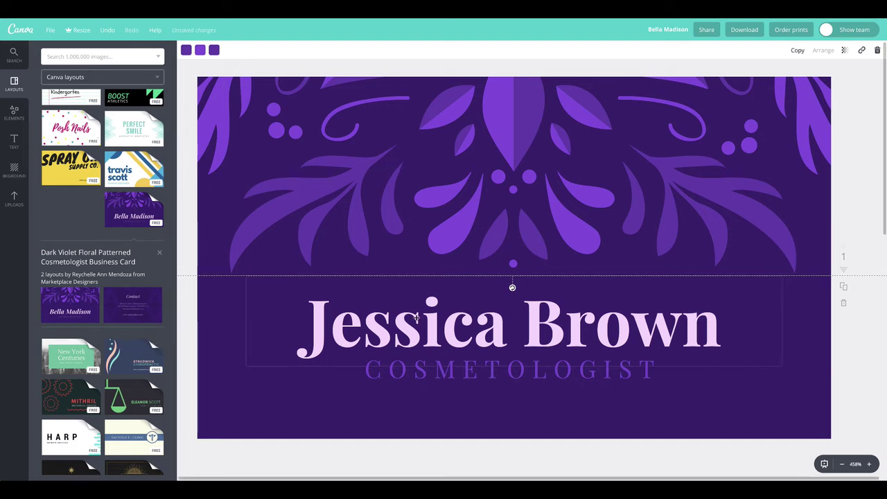
left_click_drag(470, 369, 467, 373)
left_click_drag(484, 340, 483, 355)
left_click(426, 227)
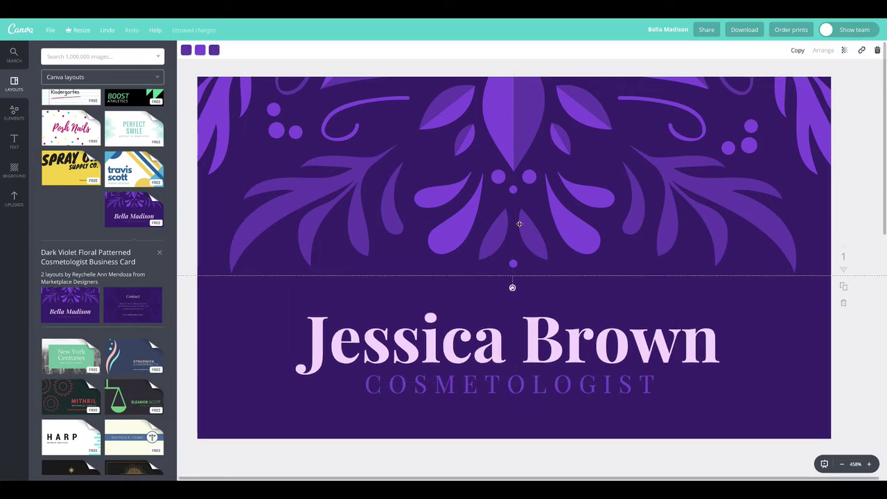
Step: Add a new blank dark-purple page after the floral-patterned back page
scroll(545, 412, "down", 3)
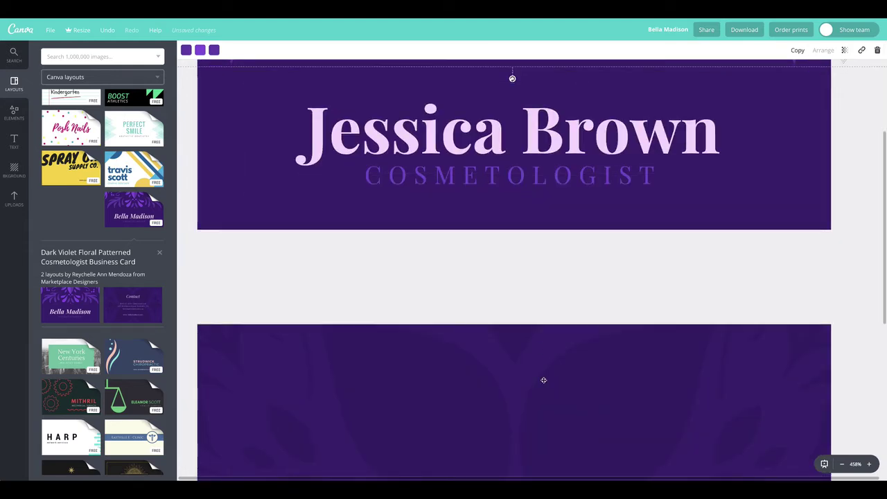
scroll(544, 380, "down", 5)
left_click(514, 432)
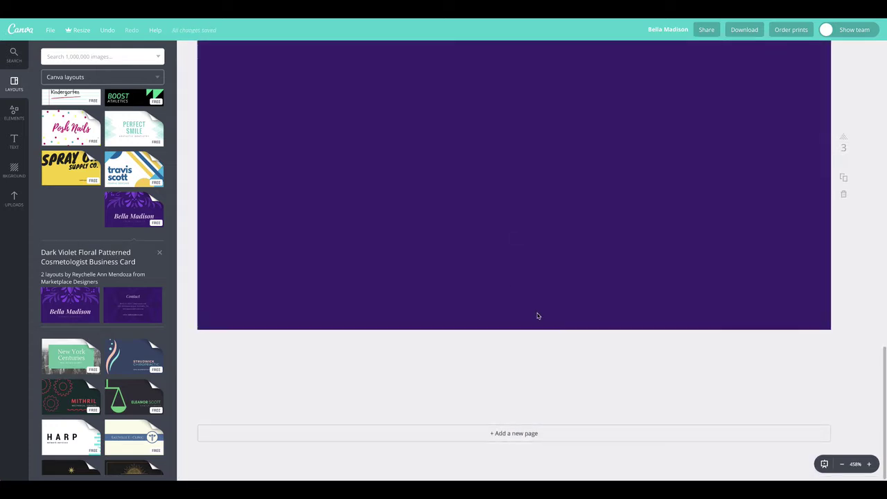
scroll(537, 317, "up", 4)
scroll(541, 342, "down", 2)
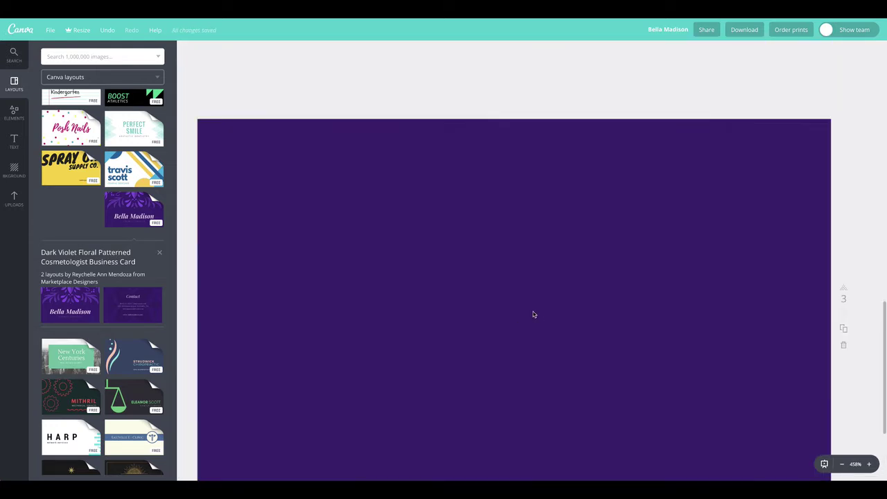
scroll(532, 325, "up", 10)
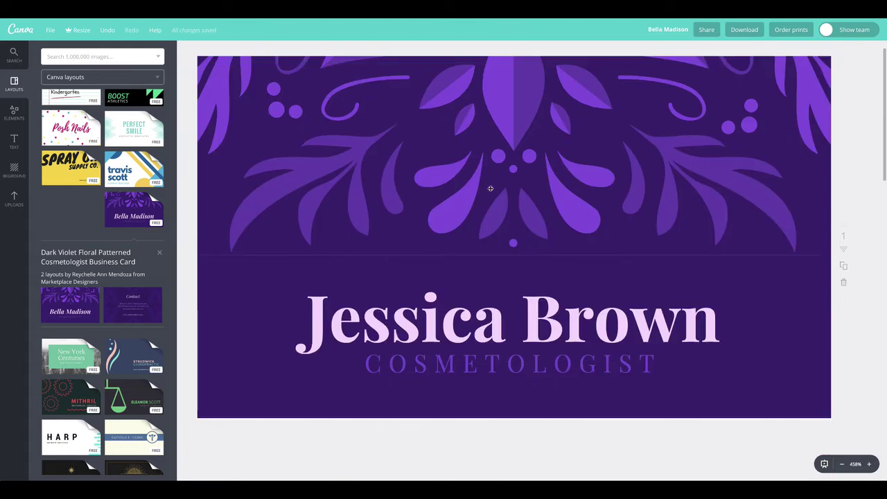
scroll(510, 326, "down", 10)
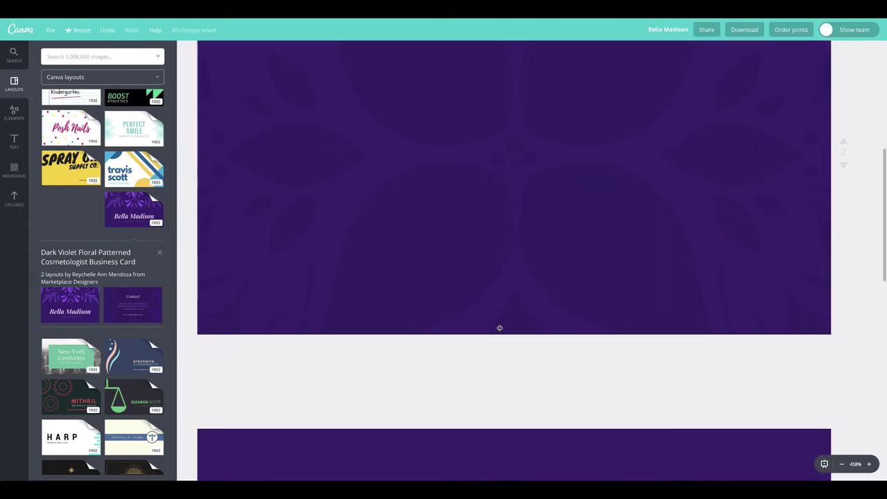
scroll(778, 320, "up", 5)
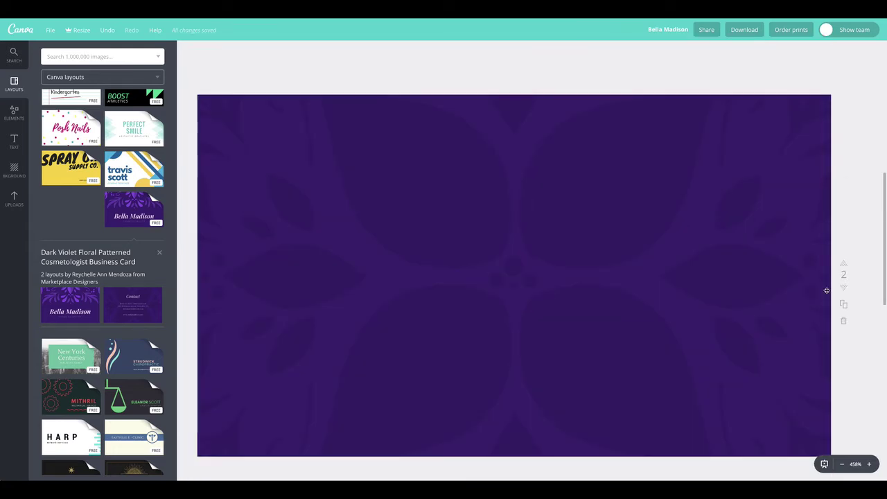
Step: Delete the floral-patterned page 2, leaving the plain dark-violet page as the card back
left_click(843, 323)
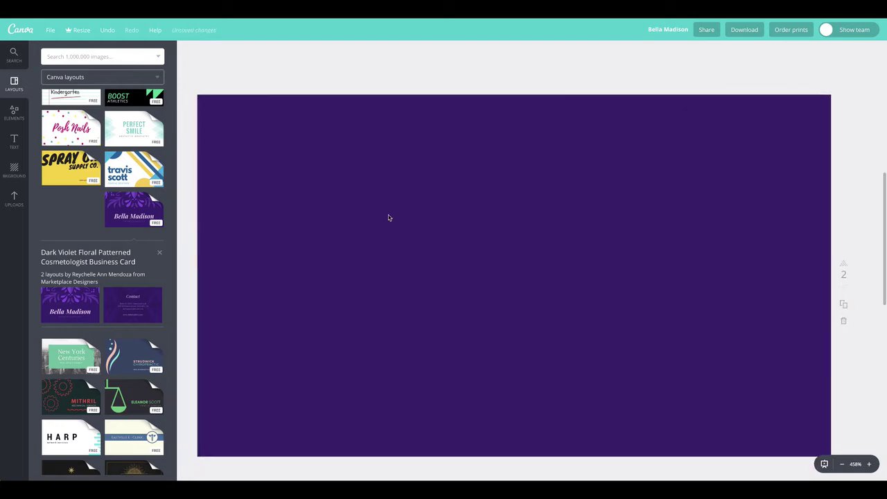
scroll(525, 311, "up", 5)
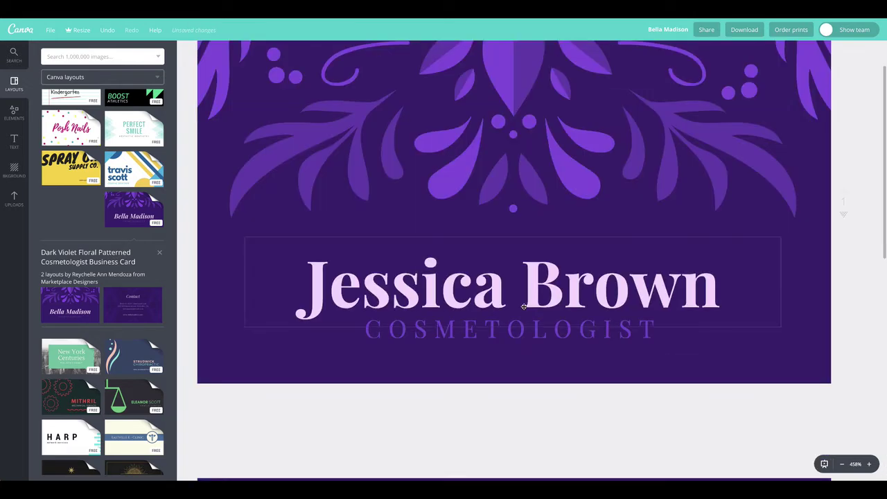
scroll(524, 306, "down", 5)
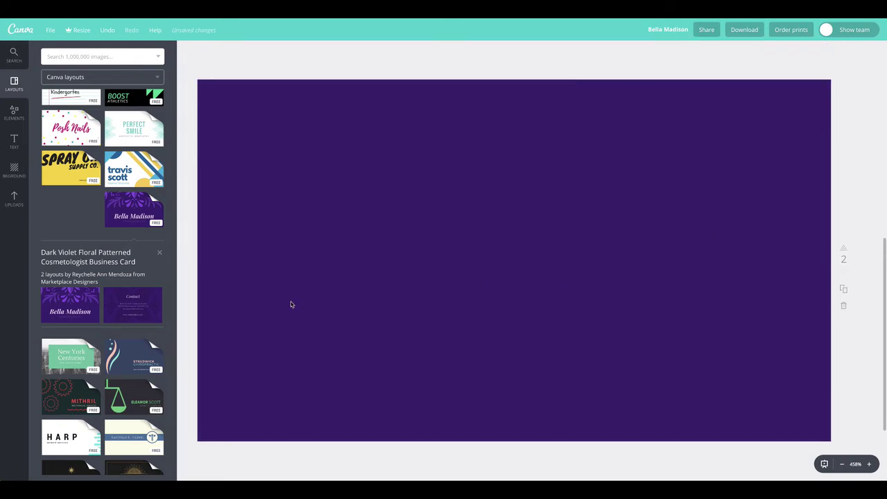
left_click(318, 156)
left_click(285, 69)
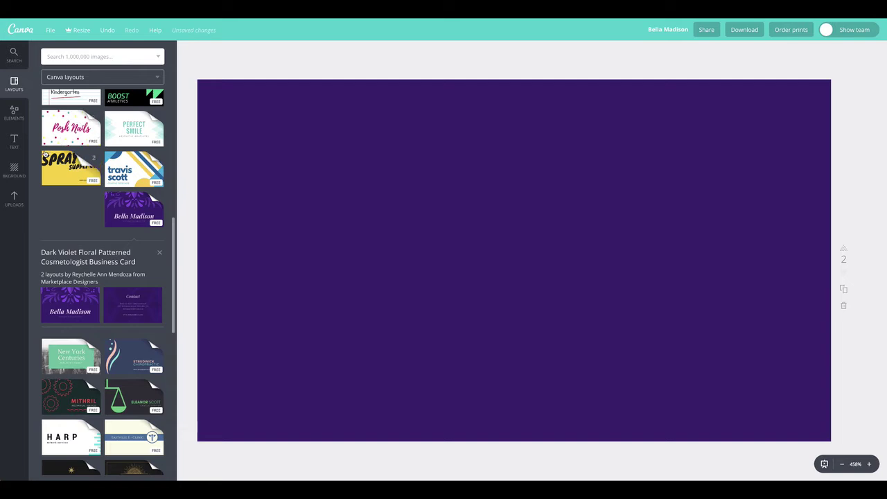
left_click(15, 142)
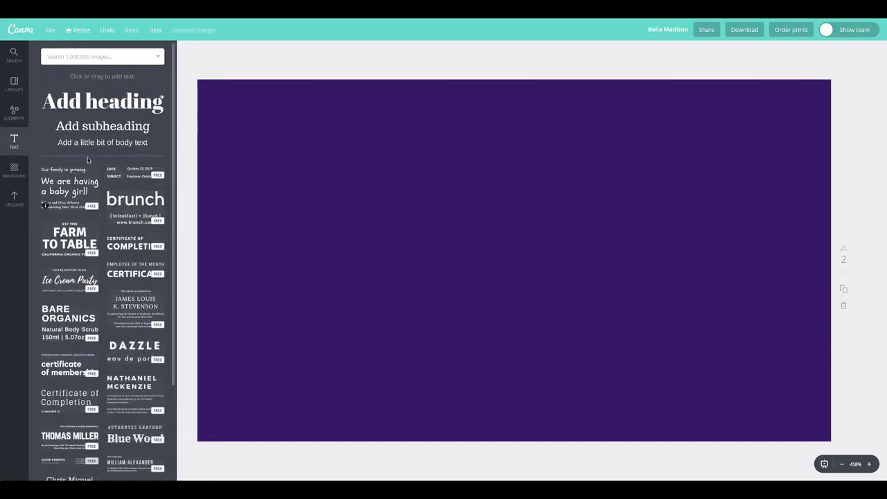
Step: Add a heading reading Phone to the card back and set it to size 12
left_click_drag(89, 107, 340, 124)
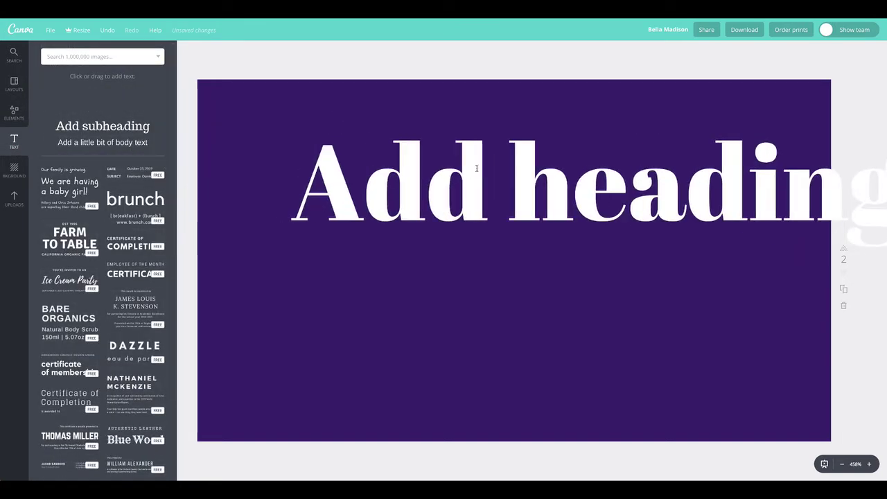
left_click_drag(477, 169, 478, 173)
left_click_drag(371, 178, 494, 178)
triple_click(456, 178)
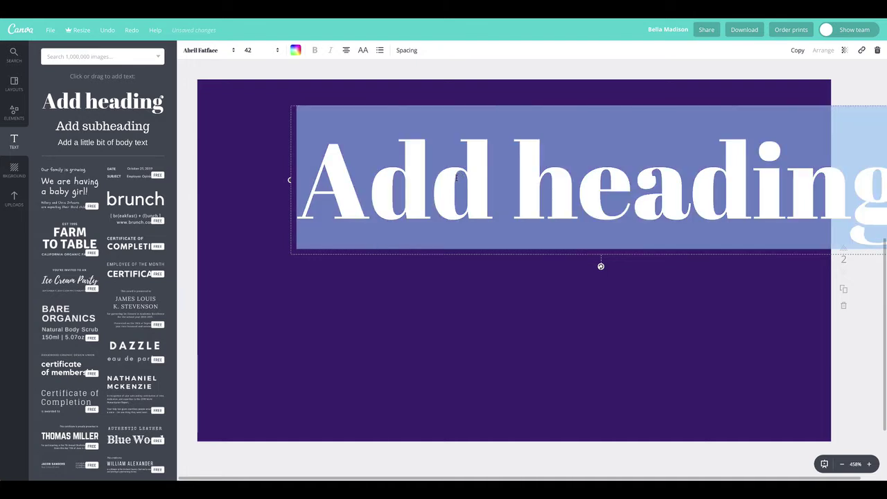
type("Photne")
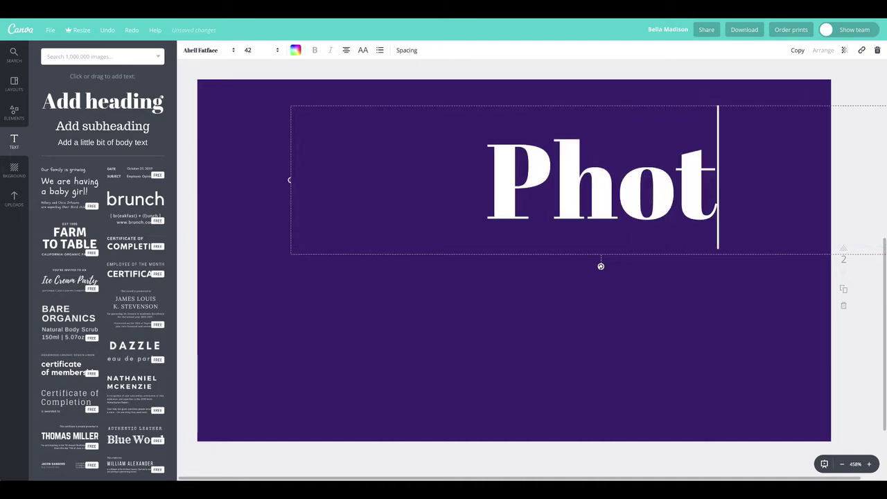
key("BackSpace")
key("BackSpace")
key("BackSpace")
type("ne")
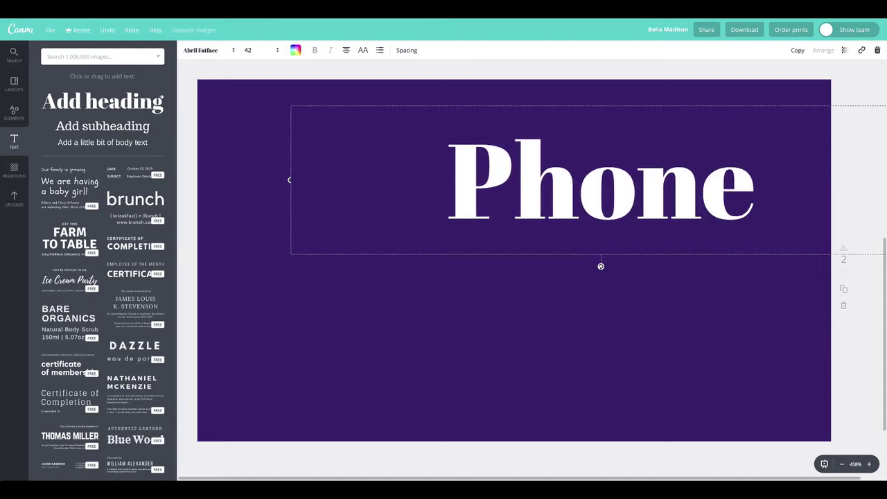
triple_click(470, 169)
left_click(277, 49)
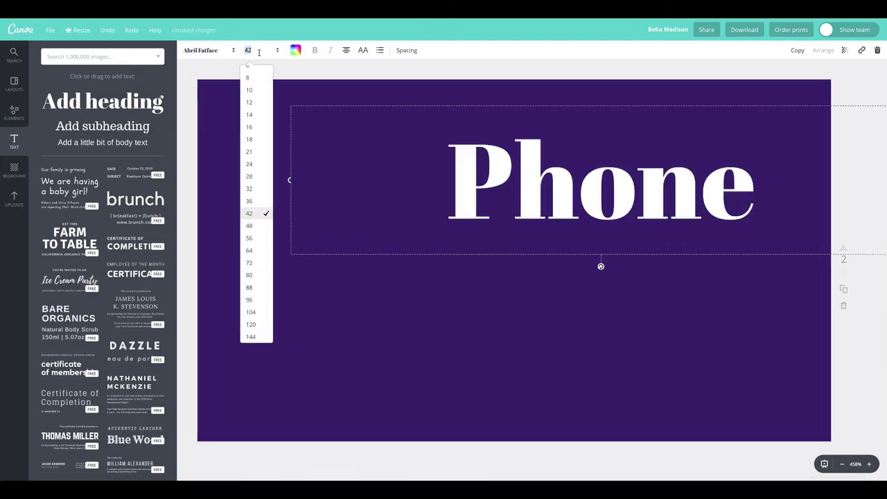
left_click(248, 102)
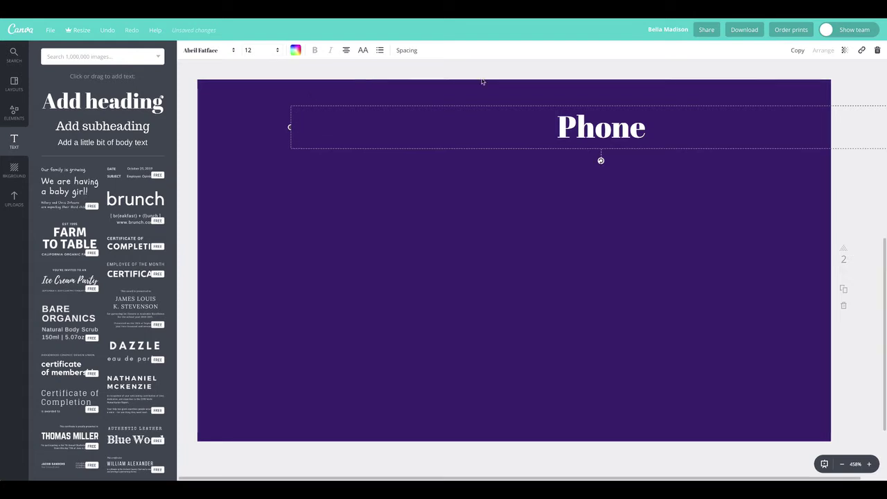
Step: Centre-align the Phone heading and move it to the middle of the card
left_click_drag(627, 141, 357, 195)
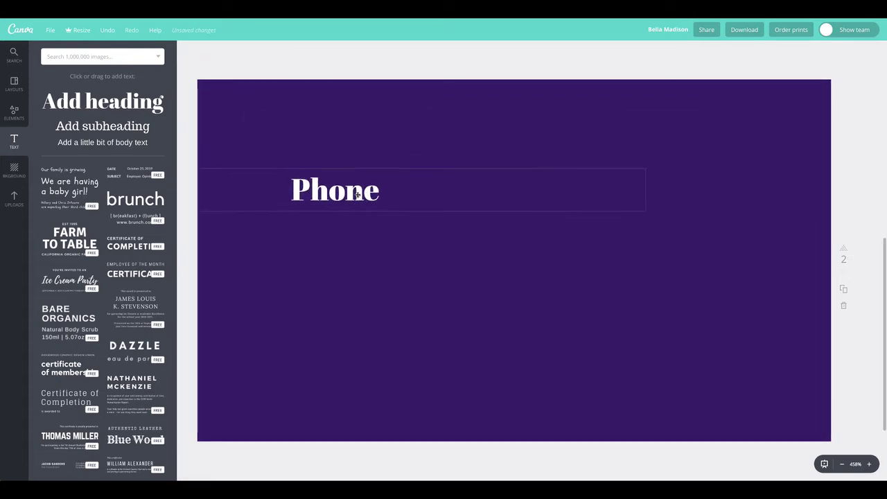
double_click(357, 194)
left_click(347, 50)
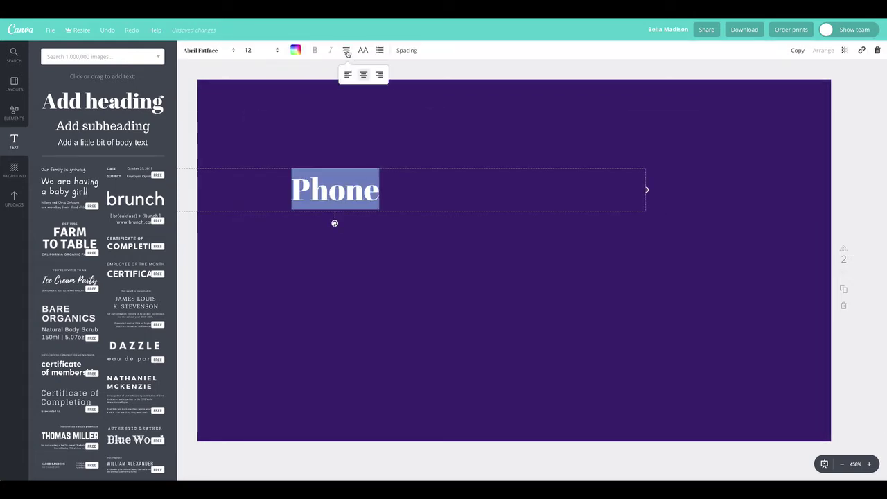
left_click(348, 76)
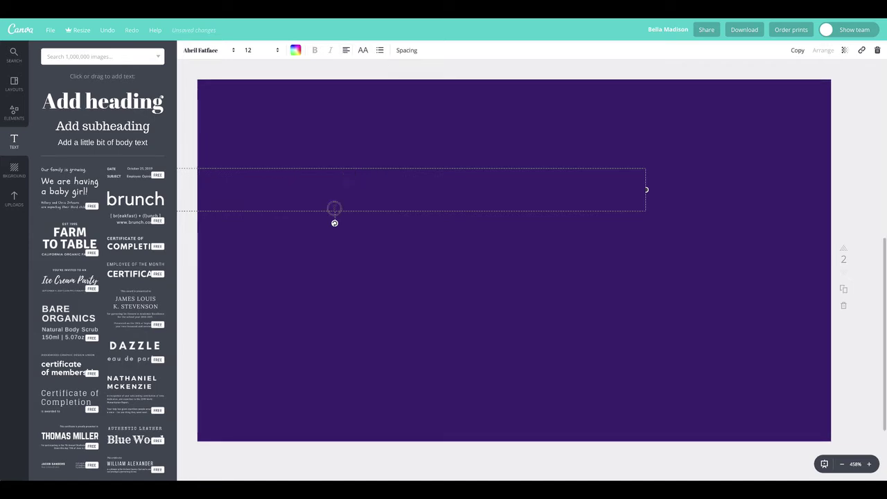
left_click(344, 50)
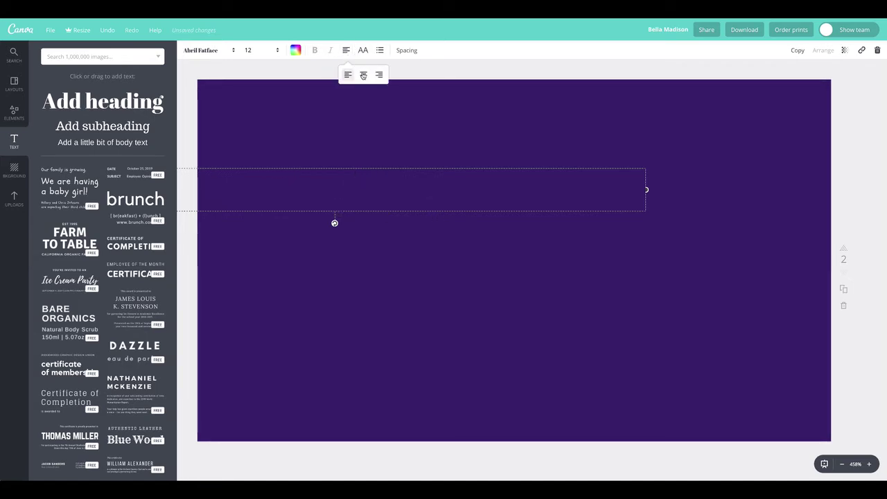
left_click(363, 74)
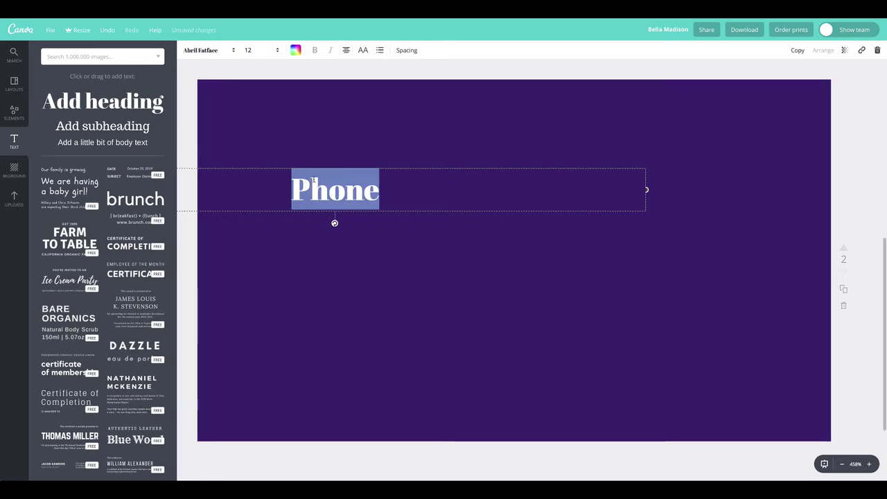
left_click(182, 107)
left_click_drag(328, 191, 507, 223)
double_click(507, 223)
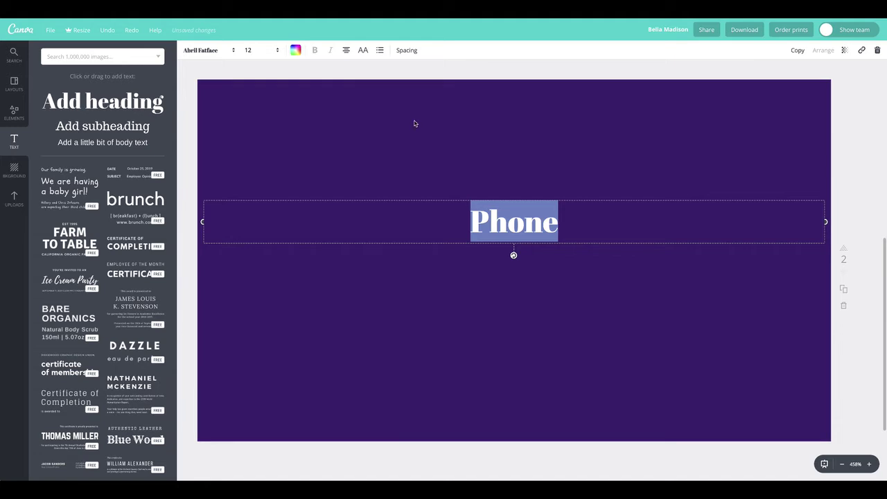
left_click(512, 188)
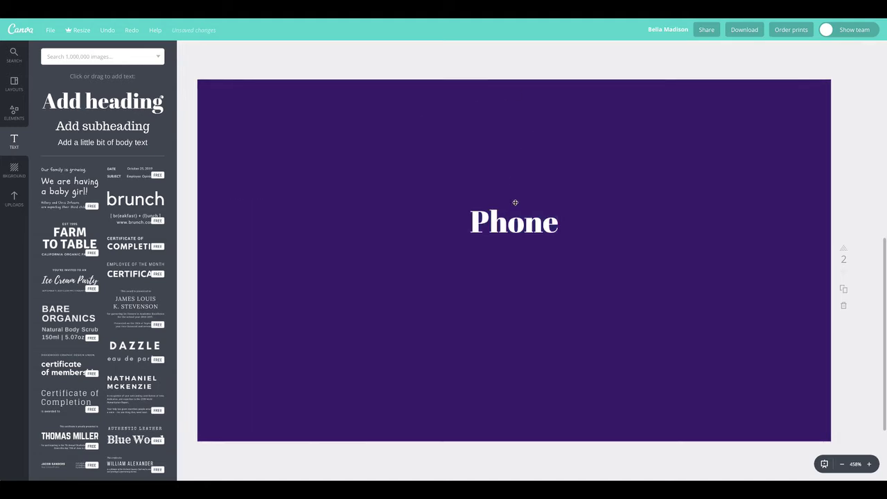
Step: Move the Phone heading near the top and place a duplicate directly beneath it
left_click_drag(517, 226, 512, 132)
left_click(798, 49)
left_click_drag(569, 191, 514, 188)
Step: Replace the duplicate's text with a placeholder phone number
double_click(522, 189)
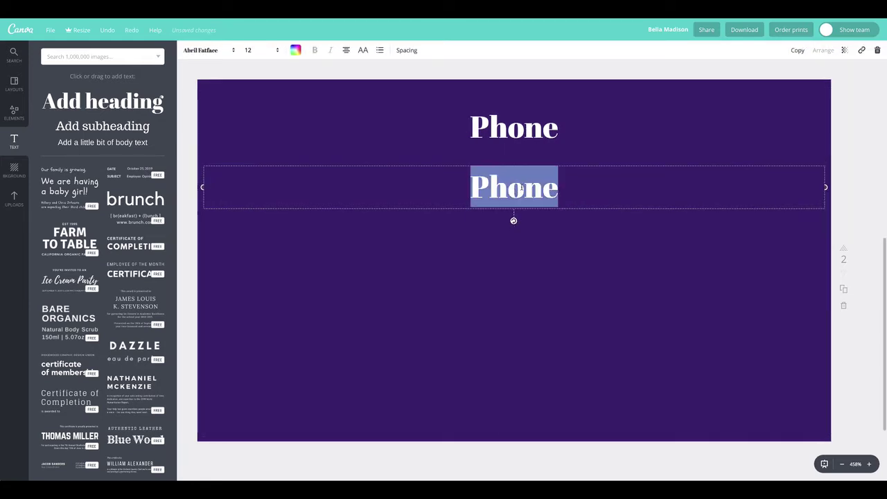
type("555.")
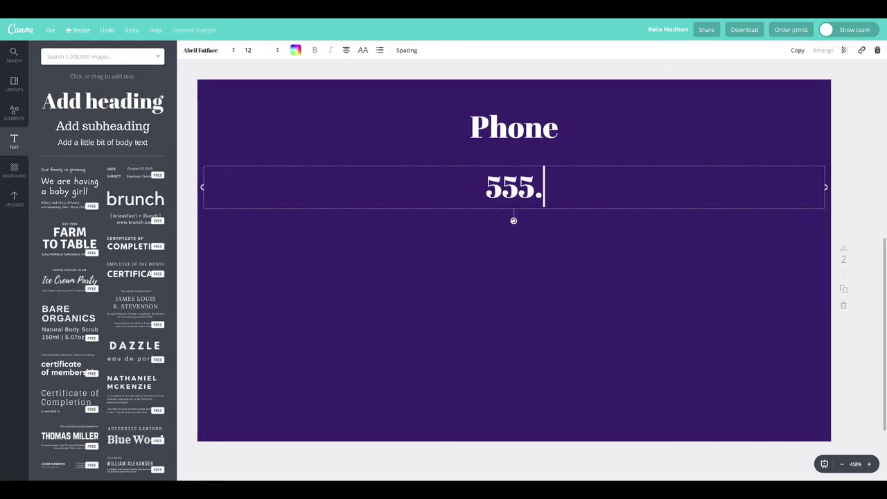
type("555.5555")
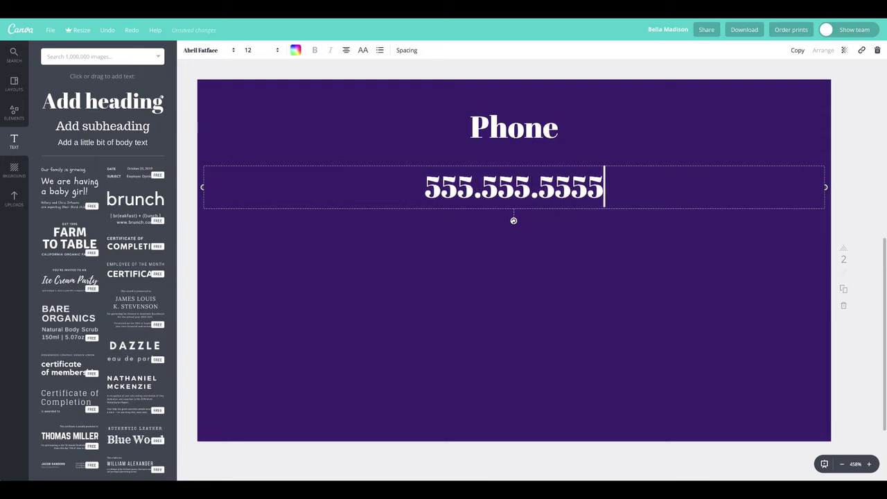
left_click(532, 181)
triple_click(527, 178)
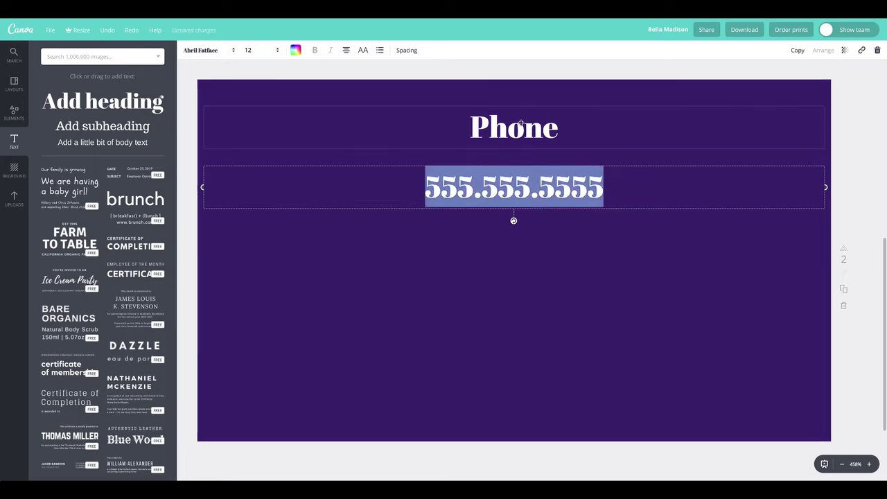
left_click(535, 185)
double_click(534, 184)
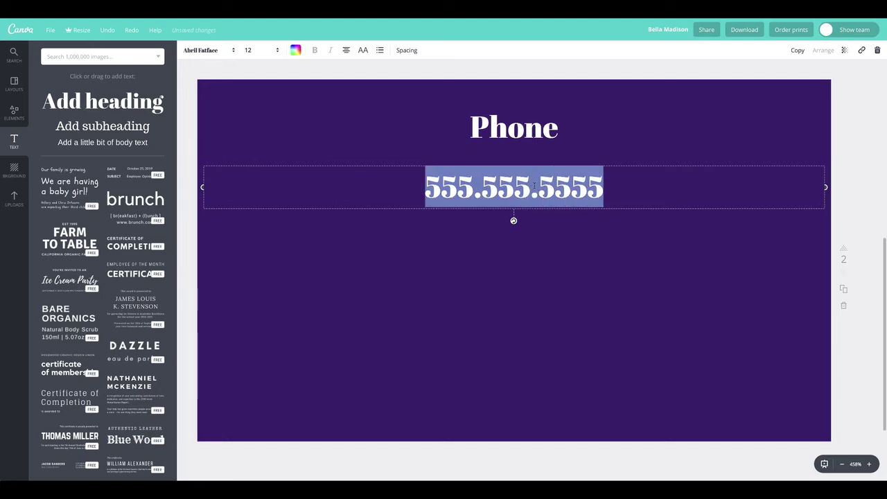
Step: Set the phone number to size 8, trying Playfair Display before settling on Aileron Thin
left_click(276, 50)
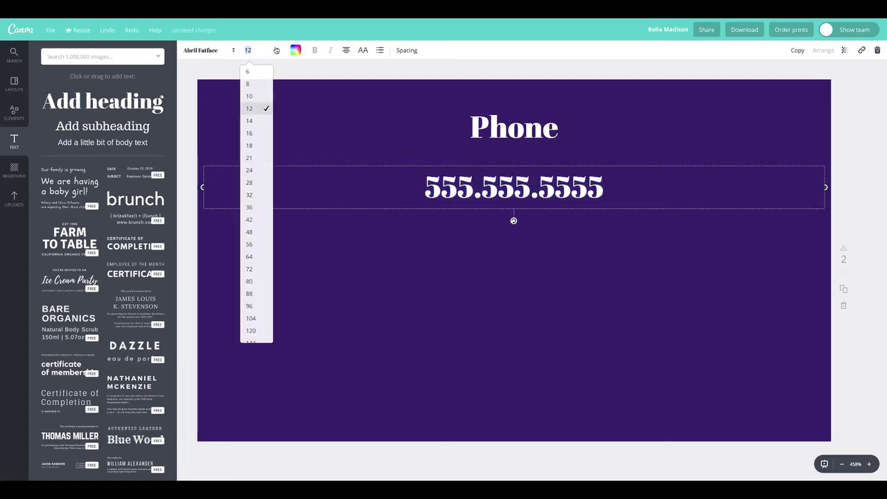
left_click(250, 84)
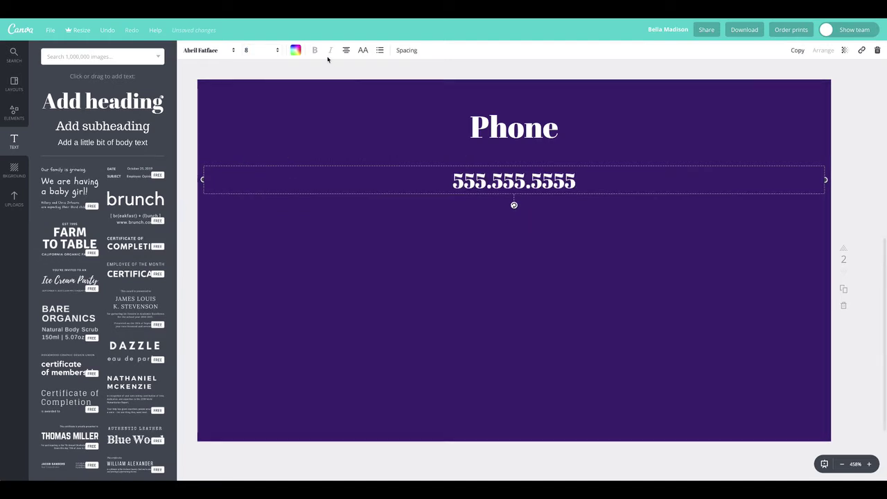
left_click(229, 50)
left_click(224, 98)
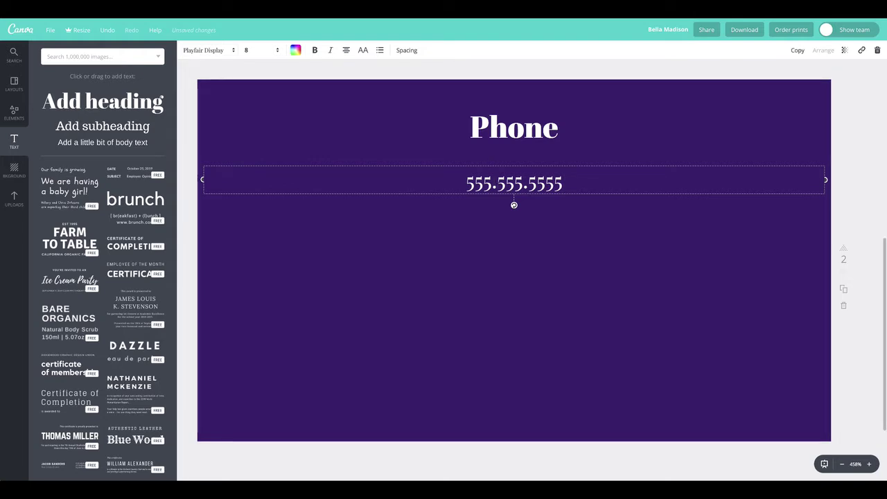
left_click(448, 134)
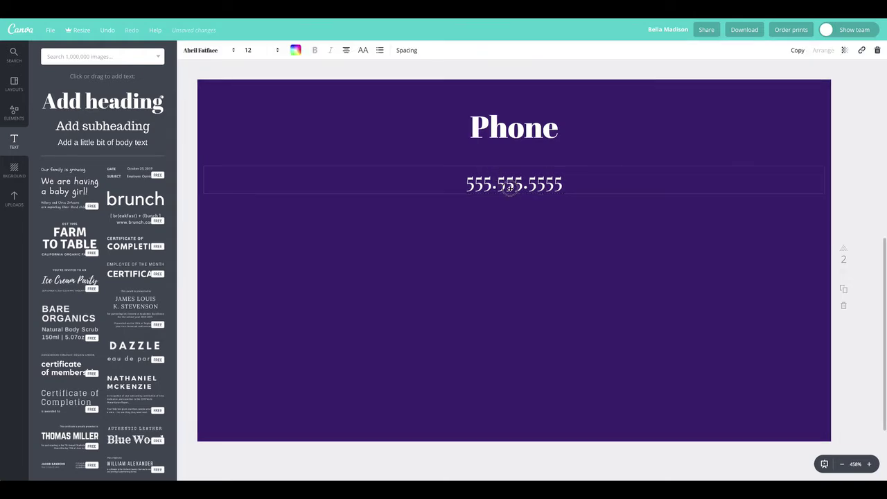
double_click(513, 184)
left_click(208, 50)
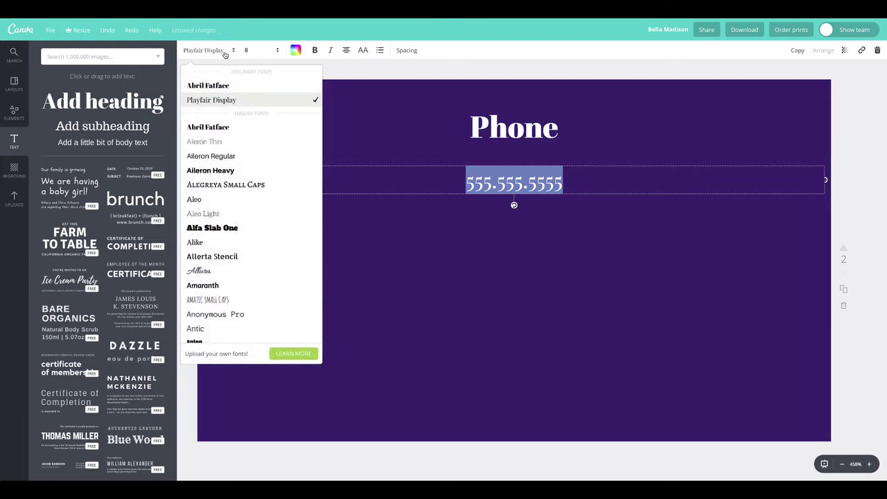
left_click(226, 142)
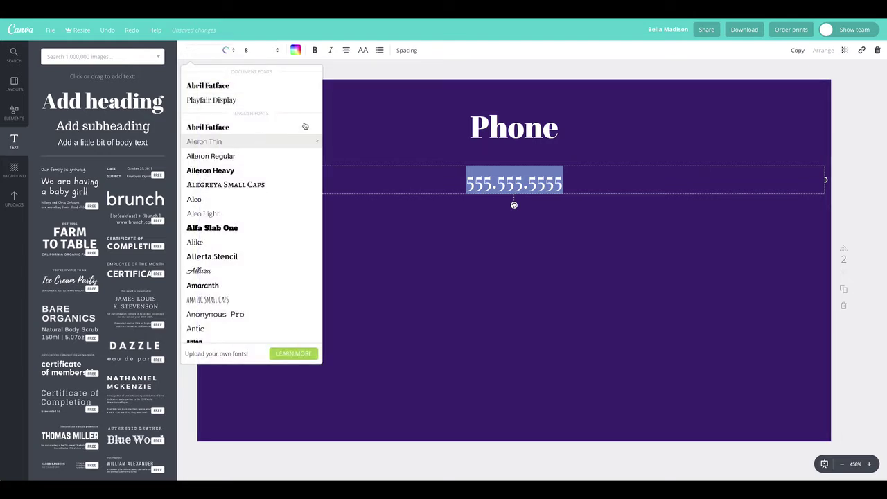
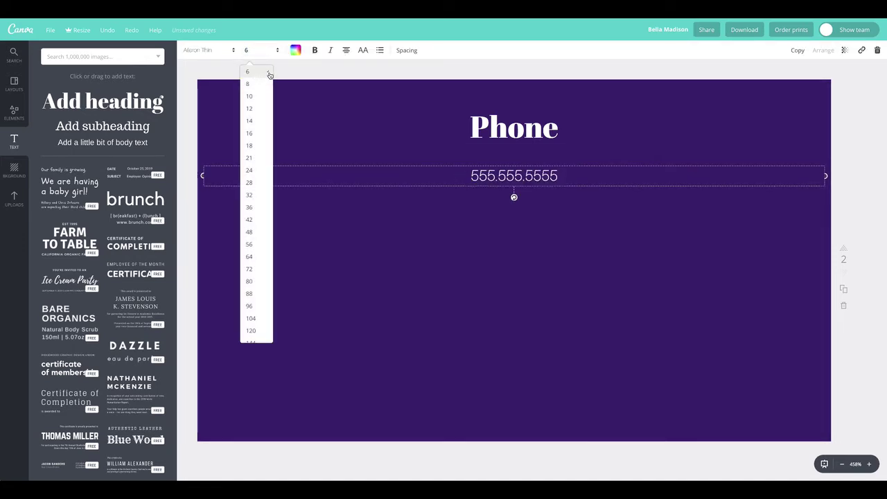
Step: Make the phone number size 6 with letter spacing 100
left_click(376, 72)
left_click(529, 178)
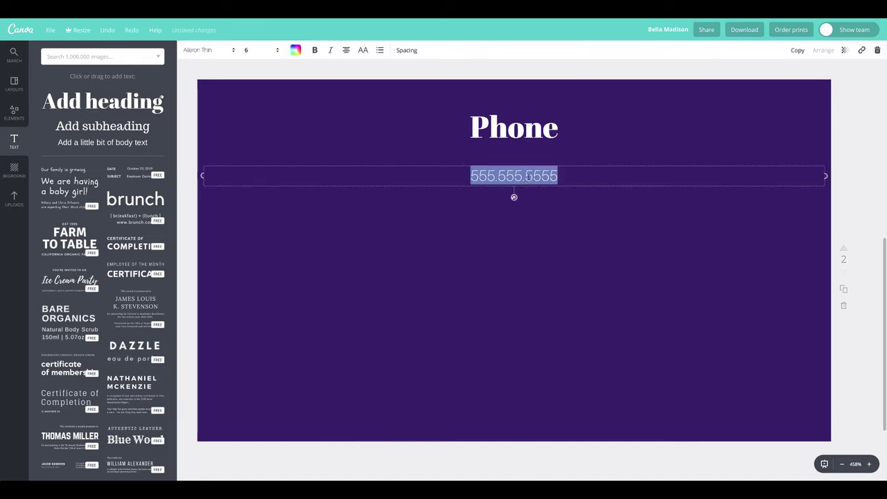
left_click(408, 51)
left_click_drag(454, 75, 460, 76)
left_click(327, 73)
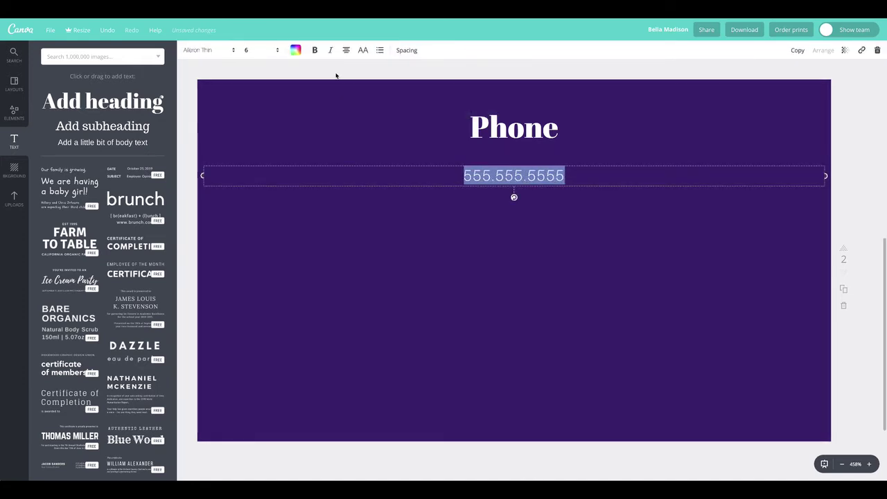
Step: Shrink the Phone heading to size 10
left_click_drag(520, 145, 524, 156)
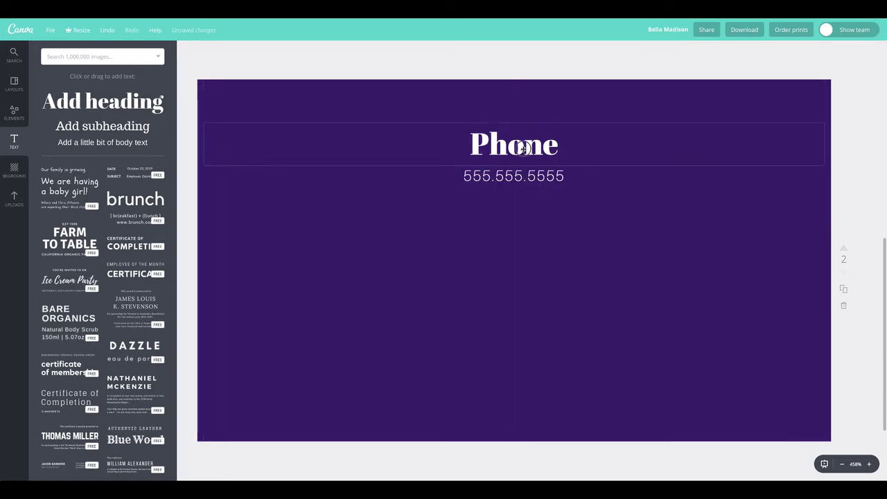
double_click(523, 147)
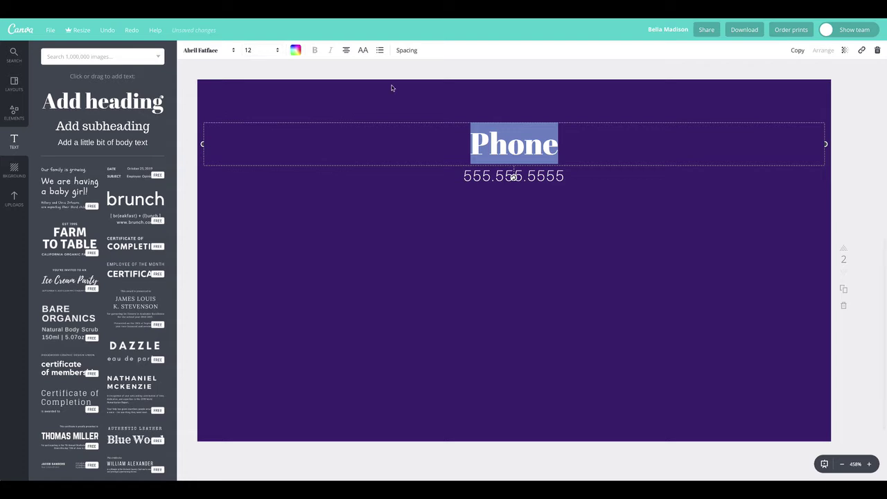
left_click(265, 50)
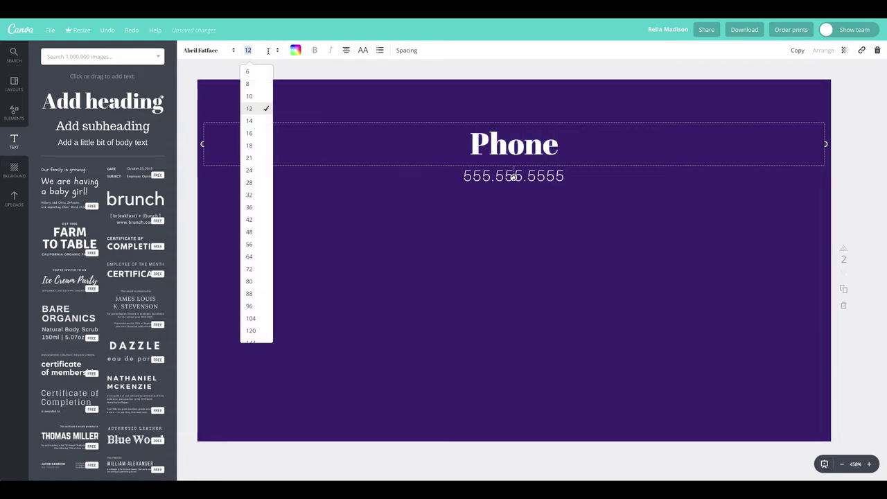
left_click(258, 97)
Step: Stack the Phone heading and number centred near the top, then select and group both
left_click_drag(513, 134, 511, 122)
left_click_drag(517, 166, 505, 123)
left_click(490, 76)
left_click_drag(491, 68, 520, 156)
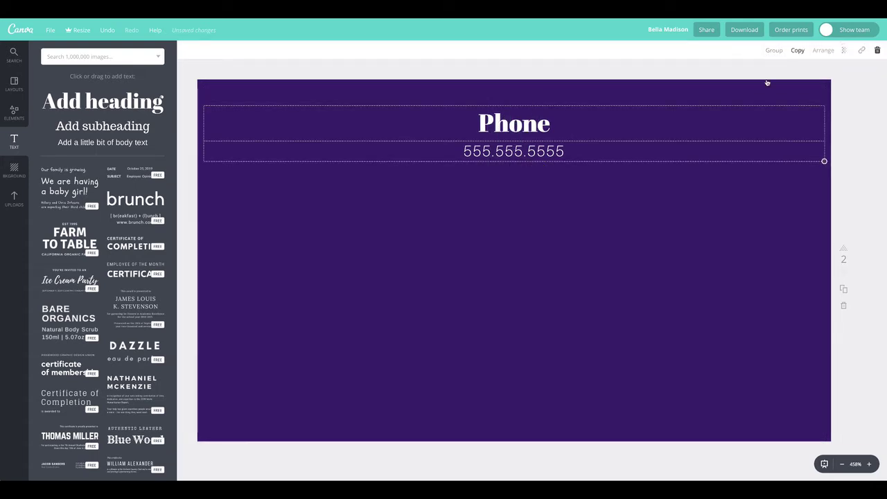
left_click(774, 50)
Step: Duplicate the Phone group, place the copy centred below, and ungroup it
left_click(798, 50)
left_click_drag(572, 181, 523, 208)
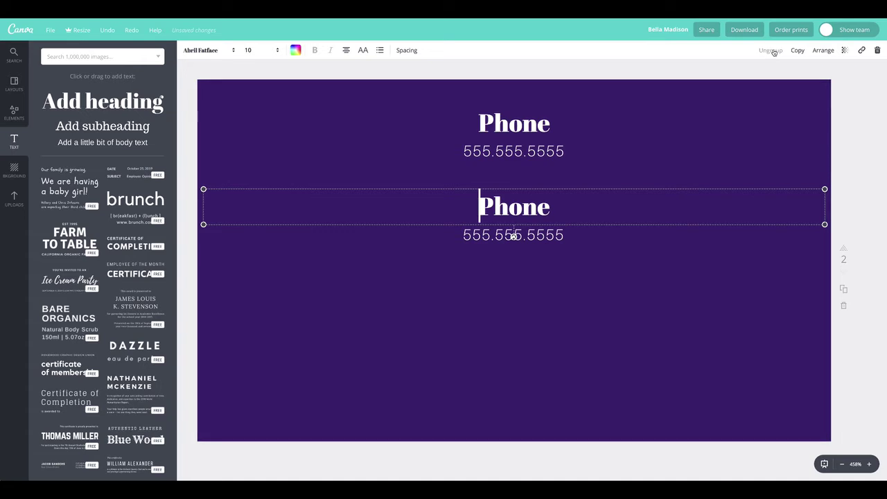
left_click(771, 50)
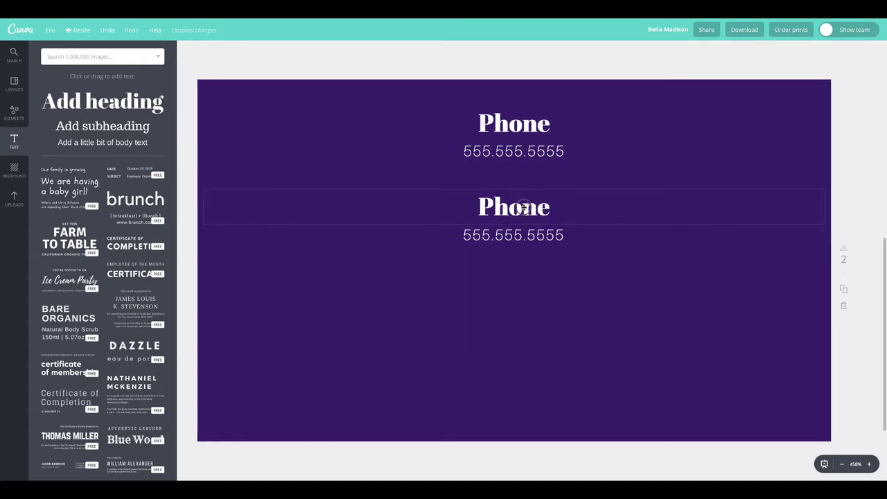
double_click(547, 207)
type("Email")
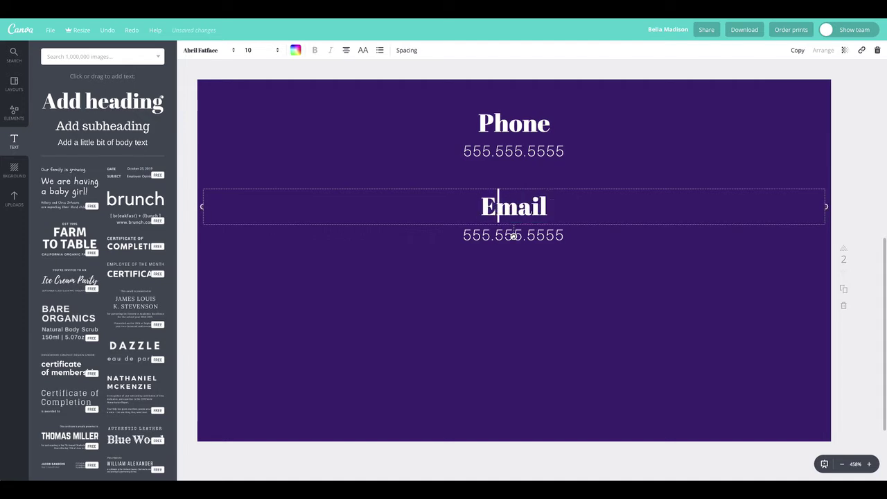
type("-")
double_click(509, 236)
type("e")
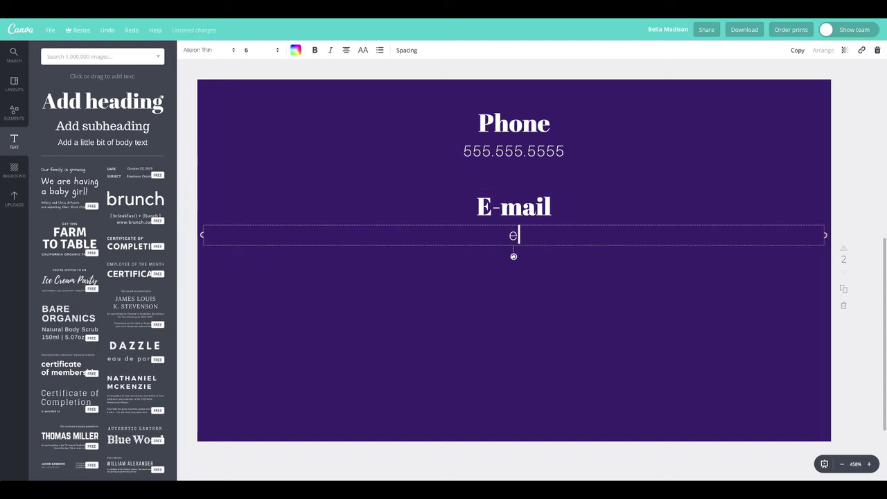
type("mail@hotmail.com")
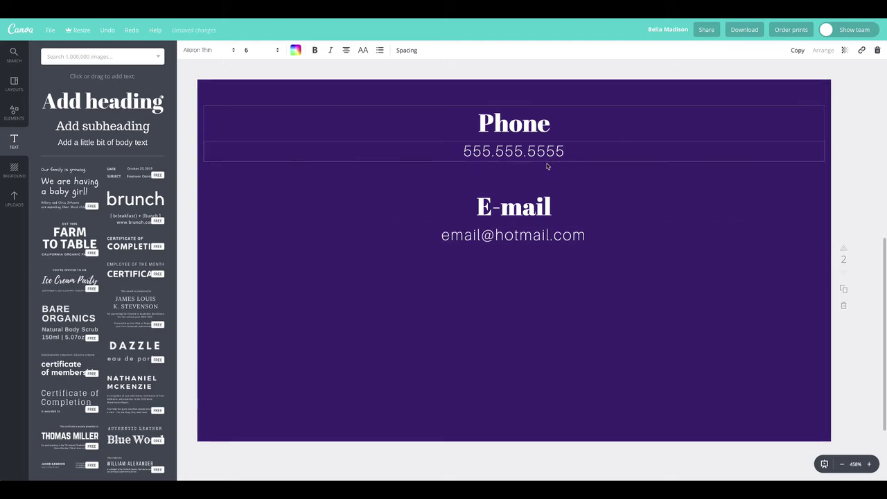
left_click(527, 131)
left_click(591, 274)
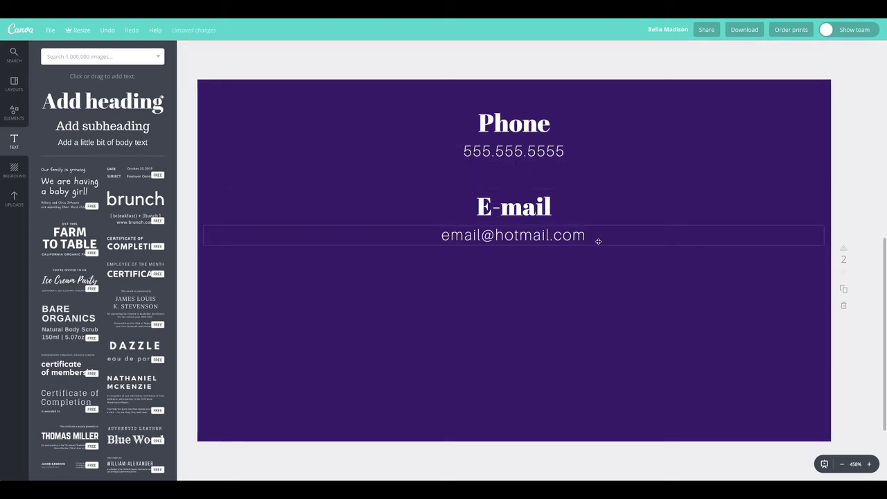
left_click(514, 235)
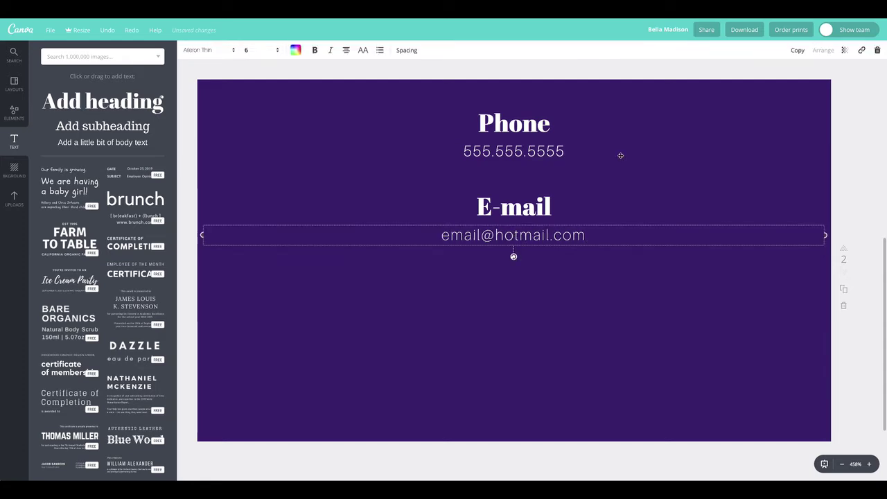
key("ctrl+d")
left_click_drag(568, 291, 513, 332)
double_click(534, 334)
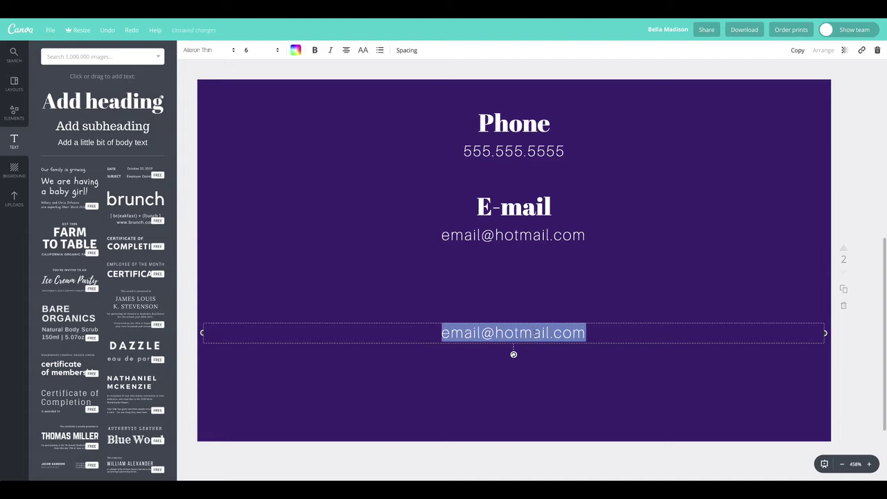
type("www.")
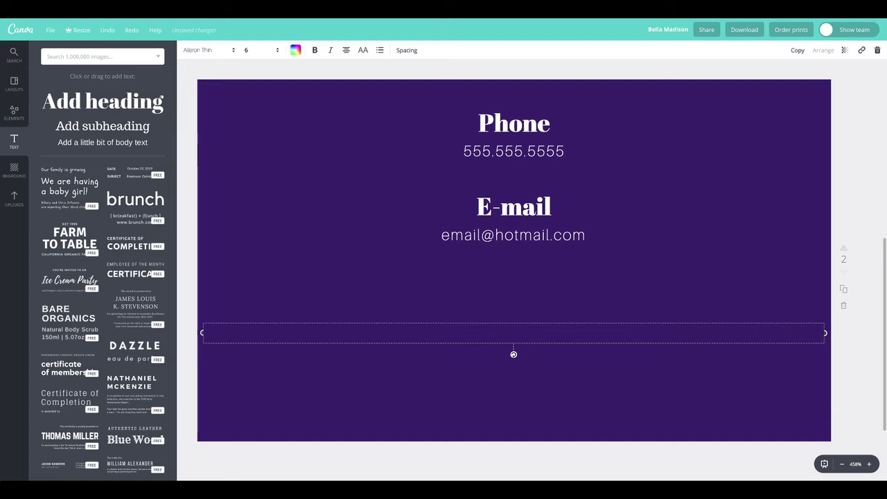
type("fakewebsite.com")
key("ctrl+a")
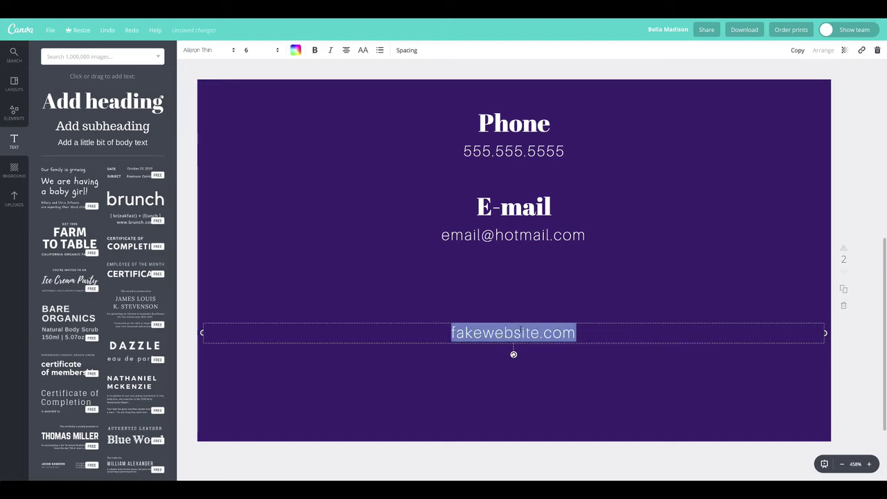
key("Escape")
key("Escape")
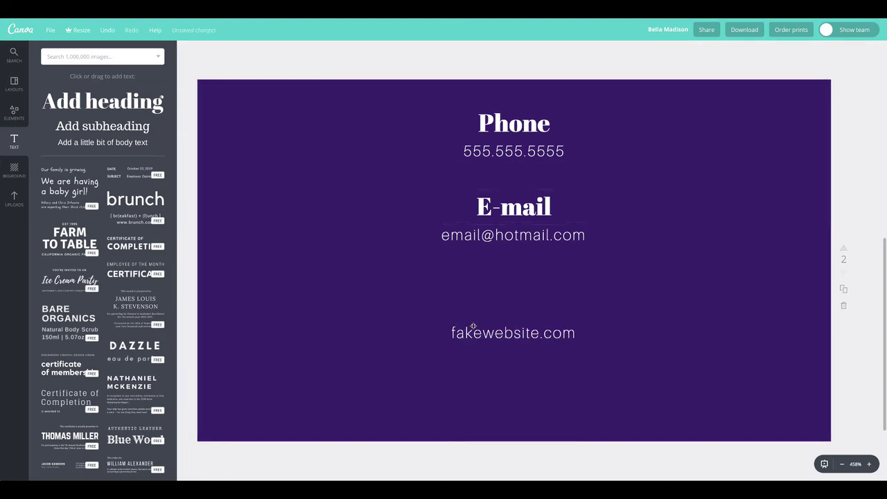
Step: Set the website line to font size 24 in all capitals
double_click(512, 333)
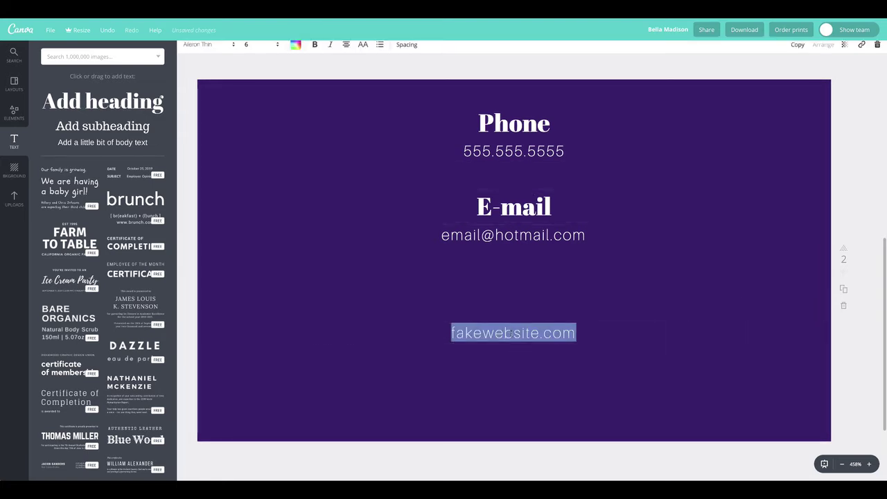
left_click(263, 54)
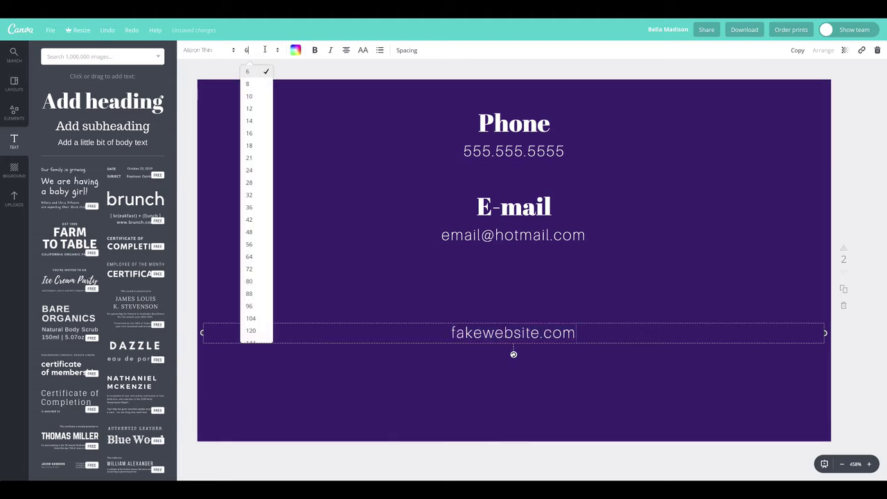
left_click(258, 218)
left_click(269, 51)
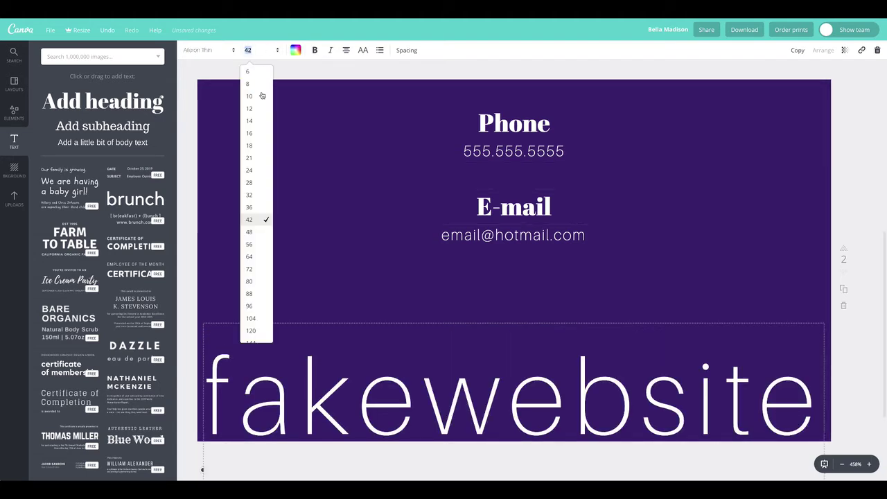
left_click(257, 183)
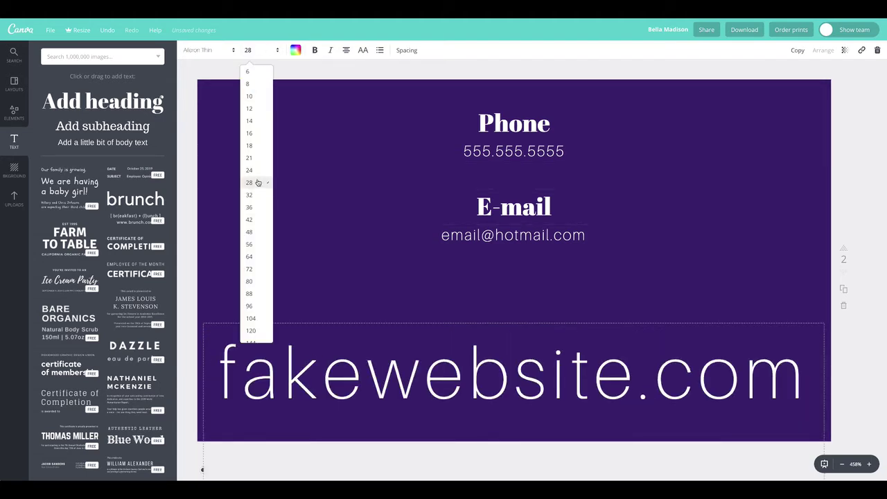
left_click(264, 50)
left_click(251, 170)
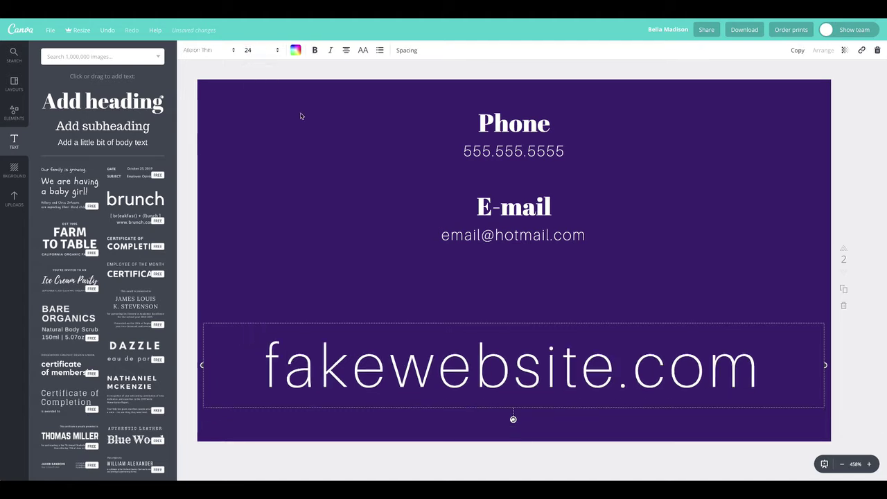
left_click(363, 51)
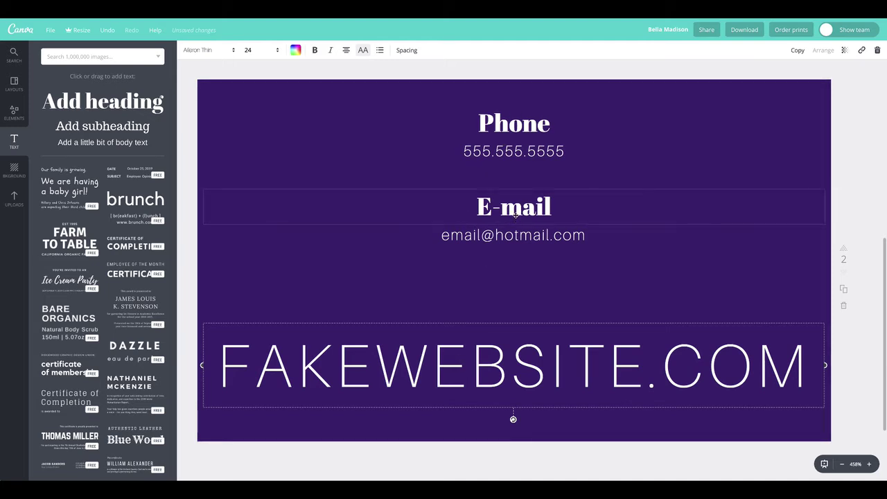
Step: Colour FAKEWEBSITE.COM in the card's purple and move it to the bottom edge
double_click(418, 369)
left_click(219, 53)
left_click(291, 53)
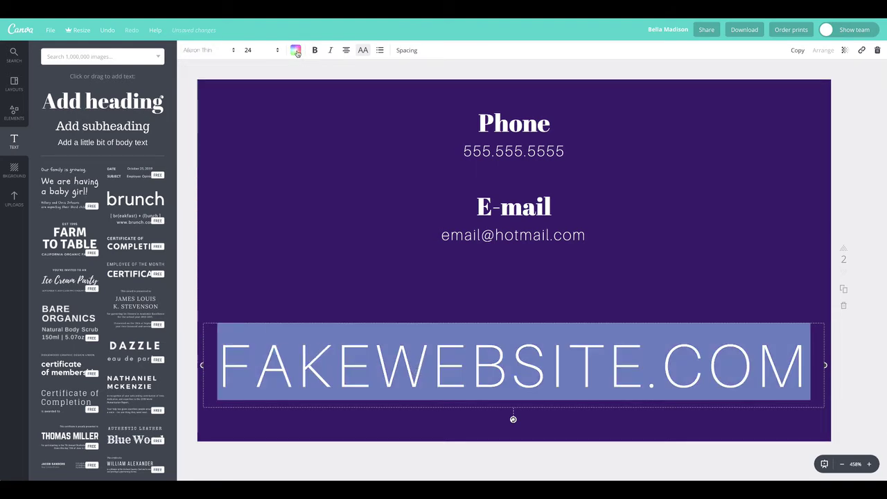
left_click(296, 52)
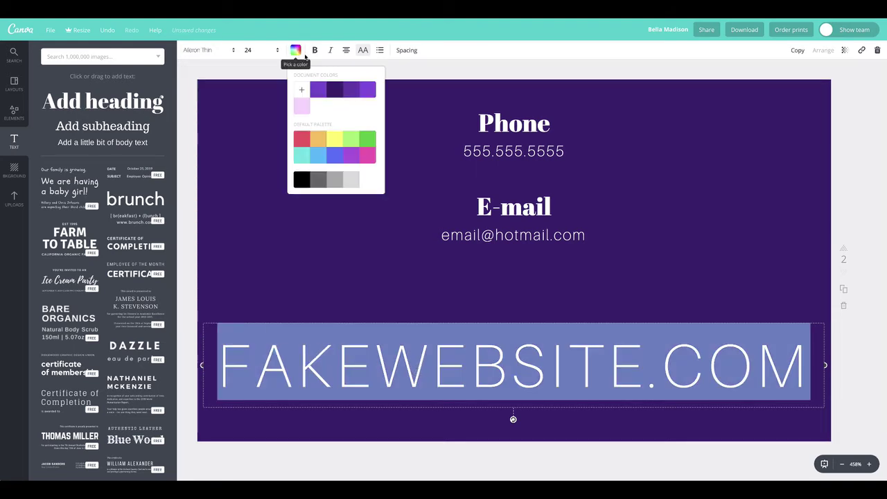
left_click(322, 92)
left_click(264, 249)
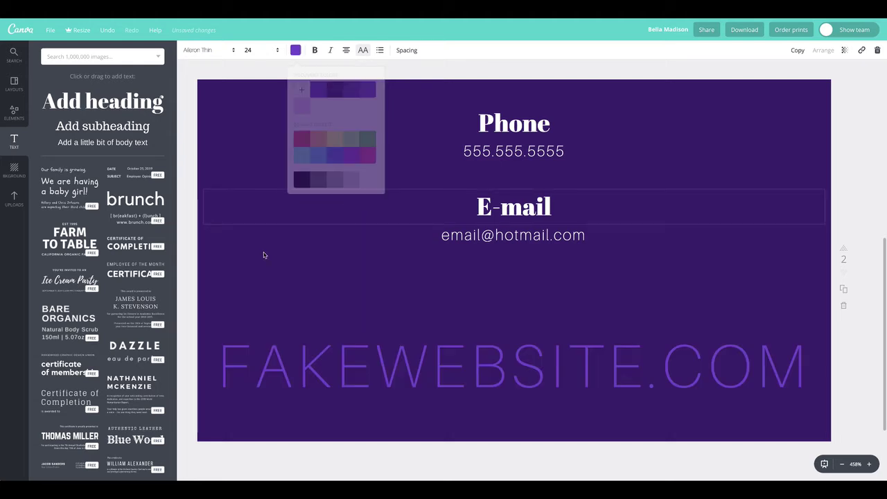
left_click_drag(519, 379, 523, 405)
Step: Set FAKEWEBSITE.COM in Playfair Display at size 14
left_click(223, 54)
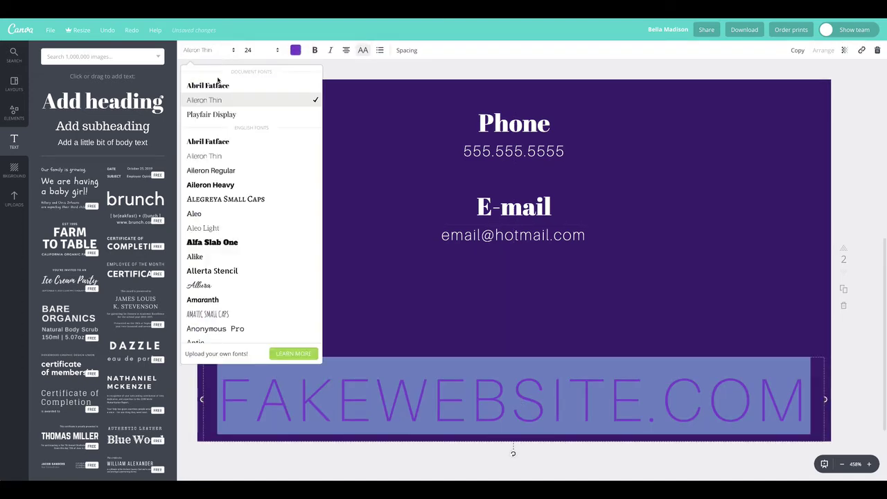
left_click(217, 117)
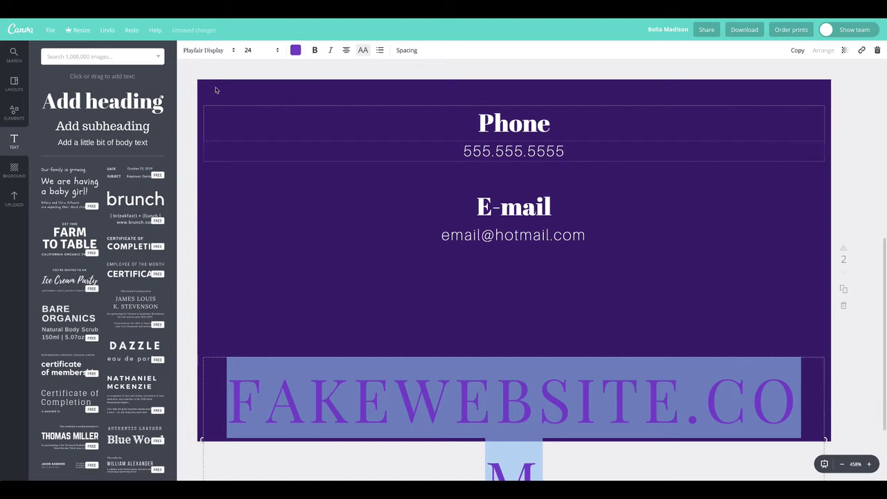
left_click(262, 50)
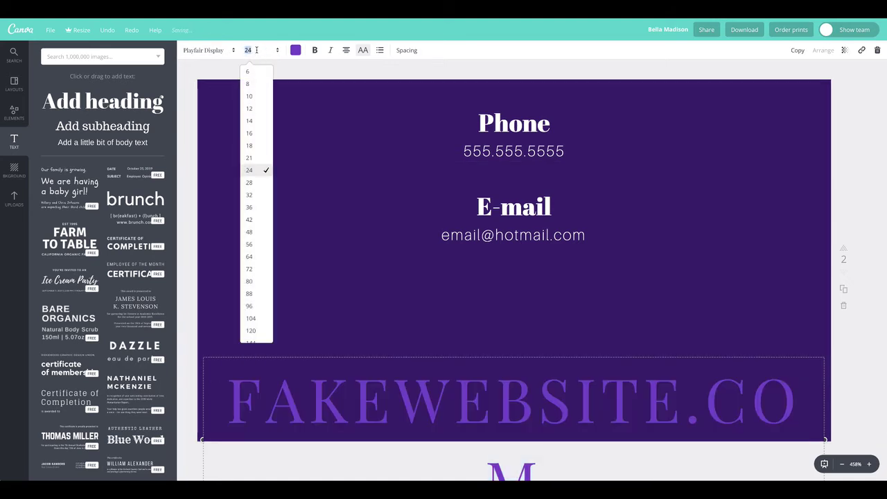
left_click(251, 159)
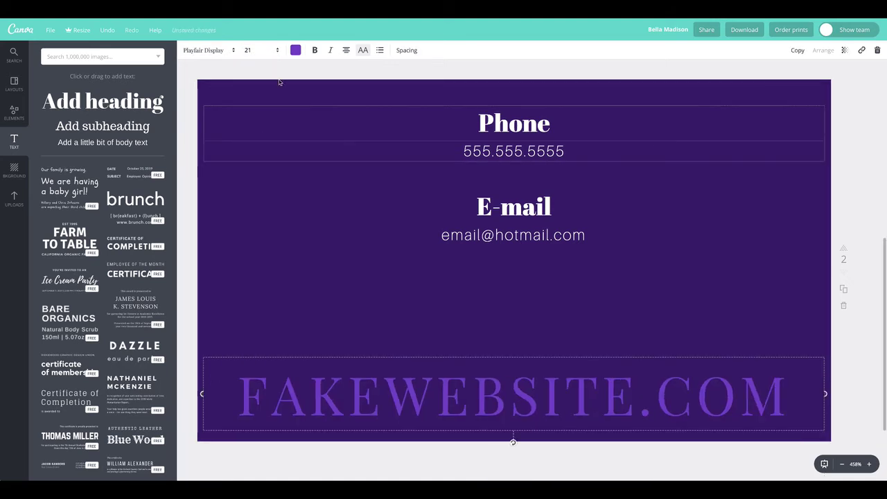
left_click(256, 50)
left_click(252, 122)
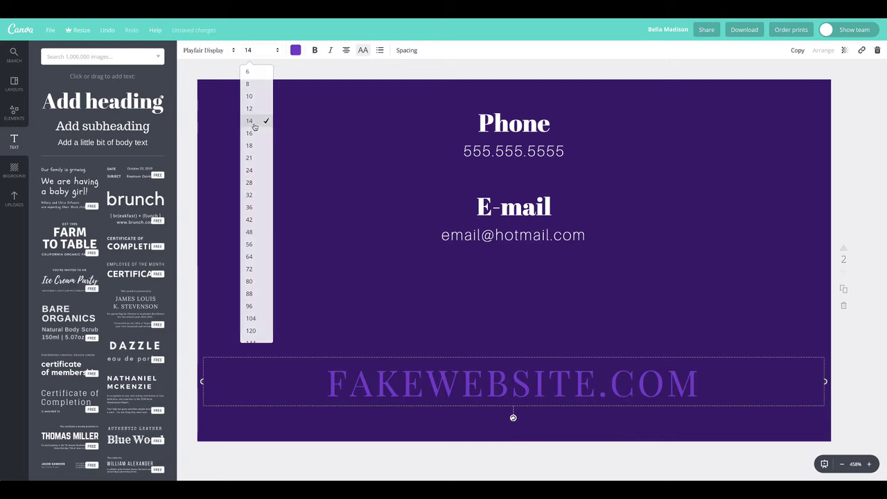
Step: Widen FAKEWEBSITE.COM letter spacing to 290 and nudge it slightly lower
left_click(413, 50)
left_click_drag(457, 75, 469, 74)
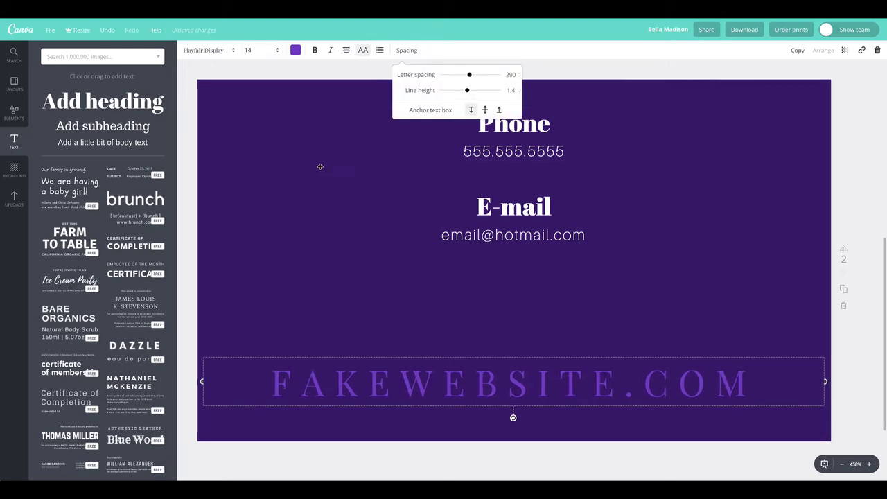
left_click(478, 206)
left_click_drag(527, 402, 527, 407)
left_click(339, 234)
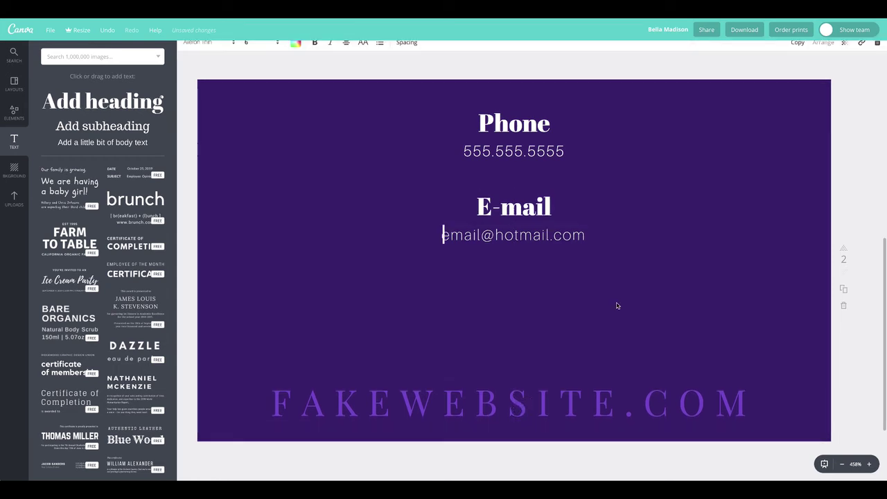
Step: Duplicate the E-mail heading and place the copy below the e-mail address
left_click(508, 208)
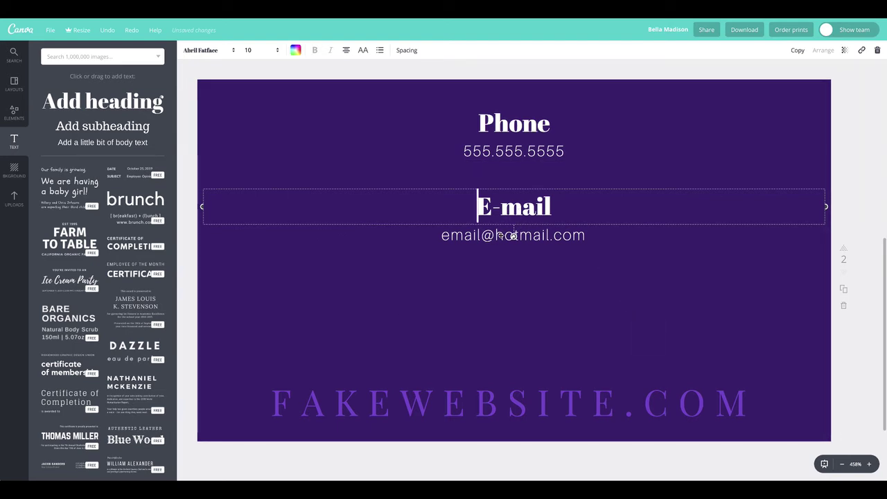
left_click(513, 236)
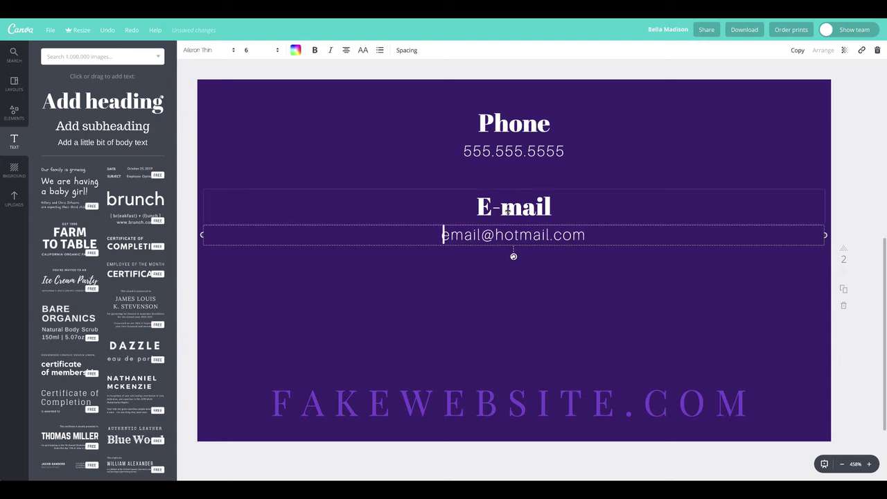
left_click(511, 201)
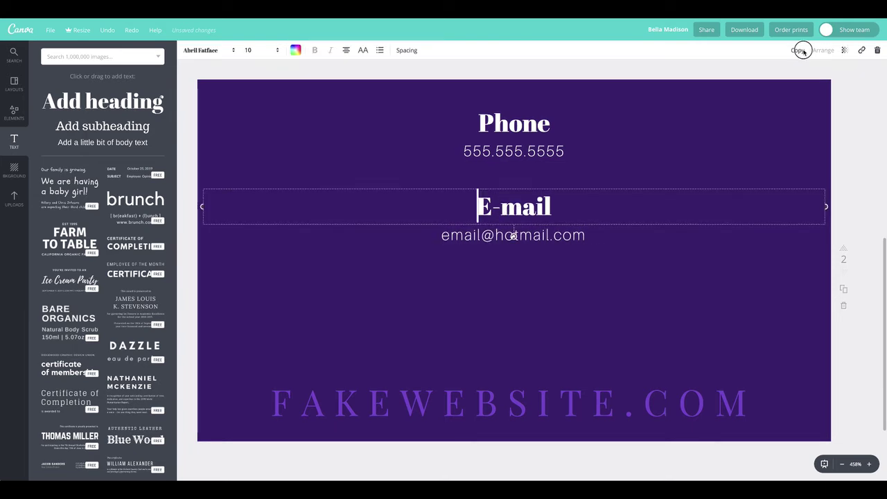
key("ctrl+d")
left_click_drag(515, 228, 513, 328)
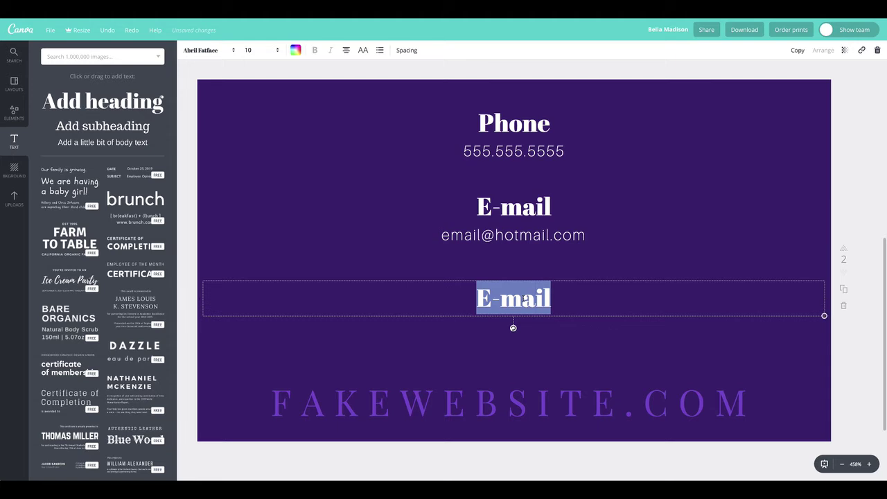
Step: Retype the copy as 'Social Media' and move it up slightly
type("Social")
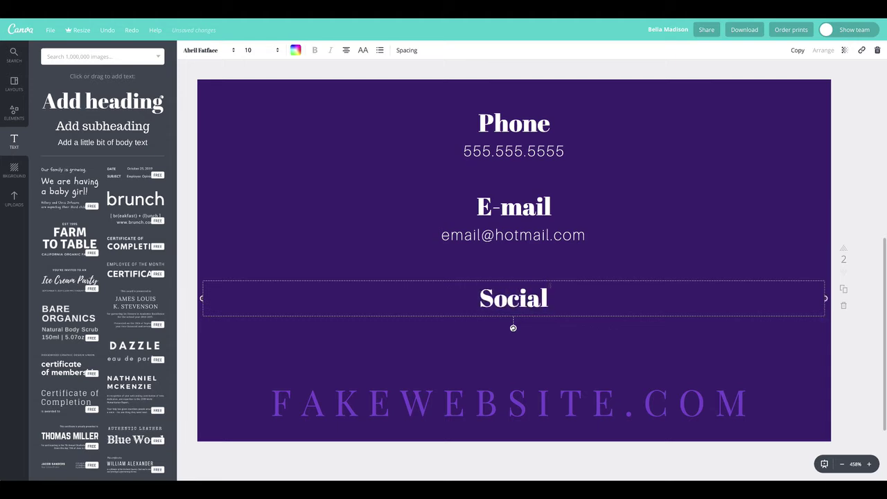
left_click(545, 297)
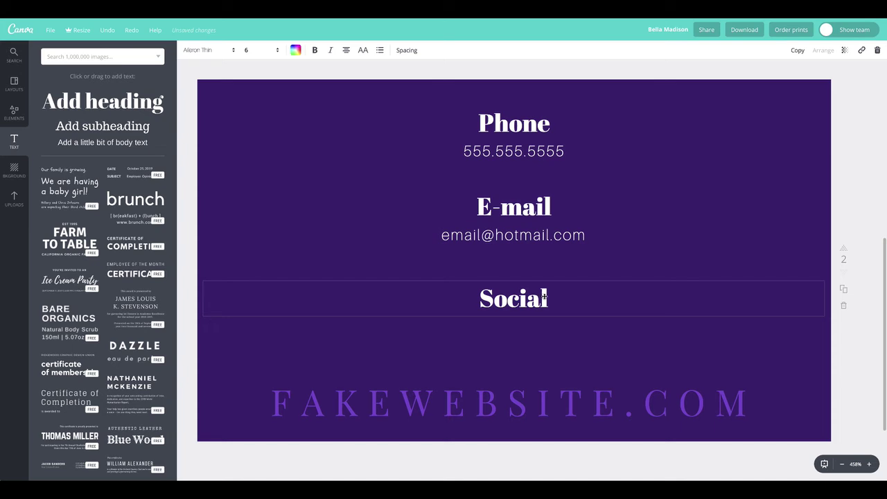
type("Media")
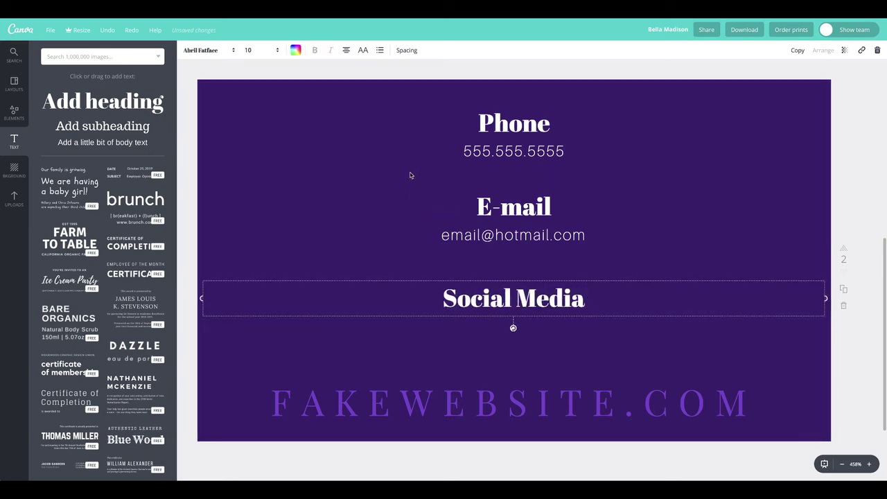
left_click(416, 208)
left_click(478, 206)
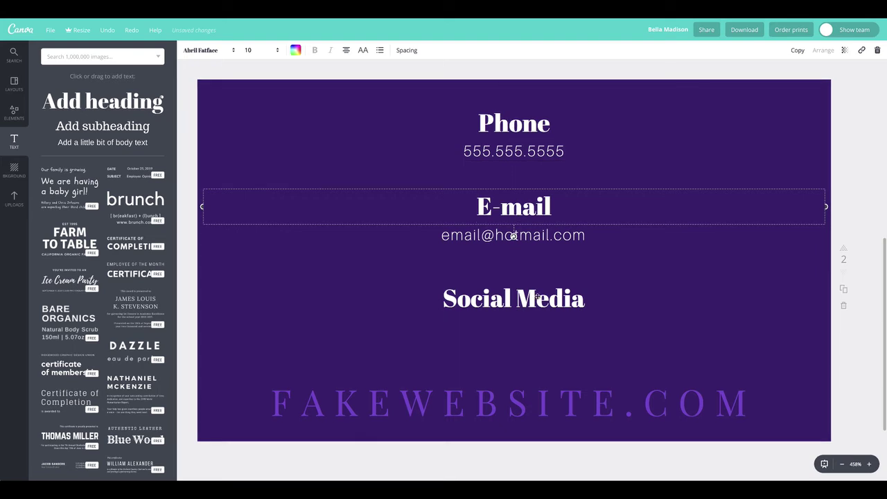
left_click(539, 299)
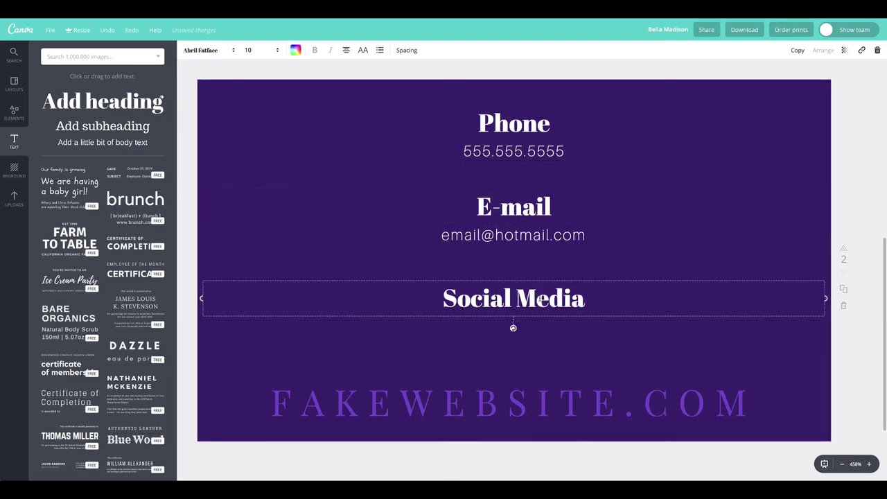
left_click_drag(553, 300, 551, 289)
Step: Select the cardholder's name and COSMETOLOGIST title on the card front, then return to the back
left_click(444, 321)
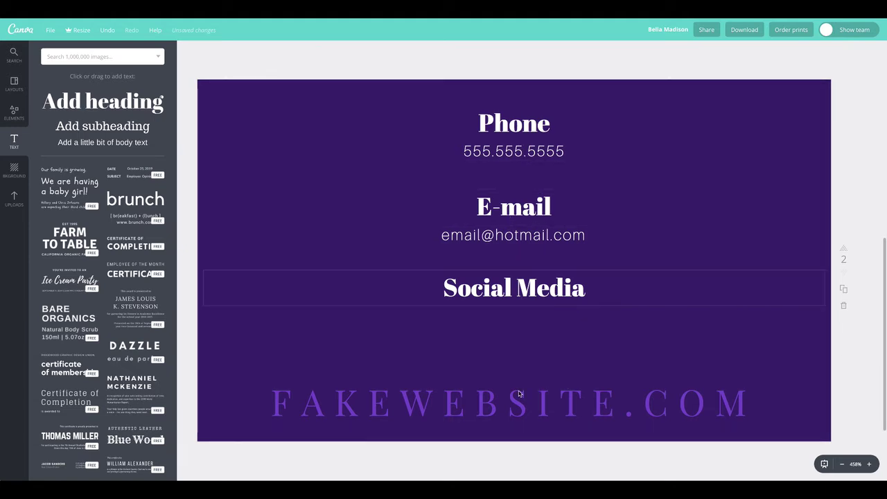
scroll(651, 326, "up", 5)
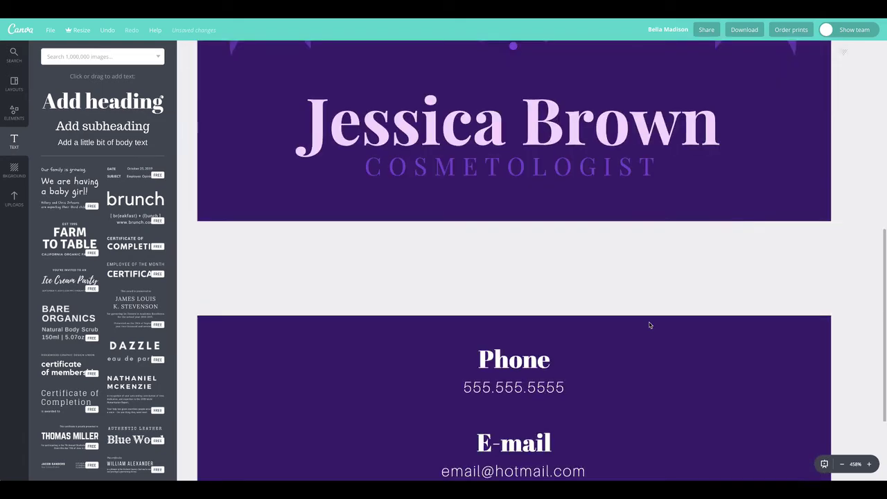
scroll(489, 389, "down", 8)
scroll(482, 402, "up", 8)
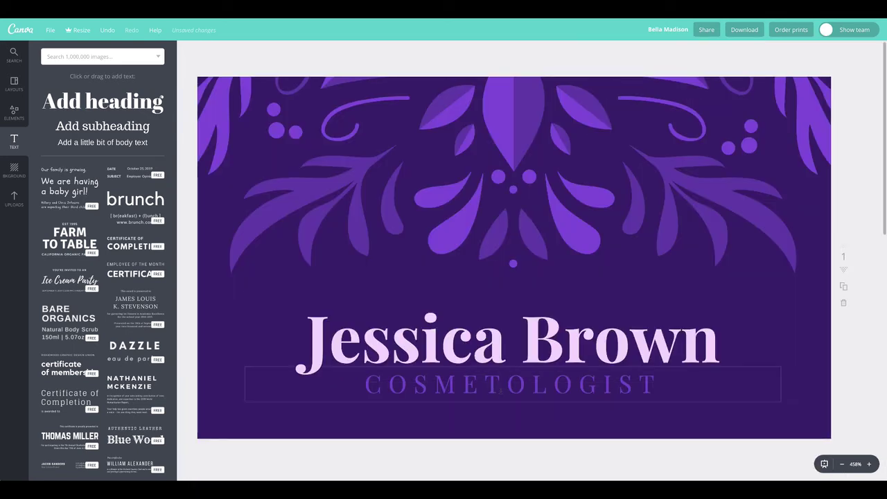
left_click(500, 390)
left_click(554, 331, "shift")
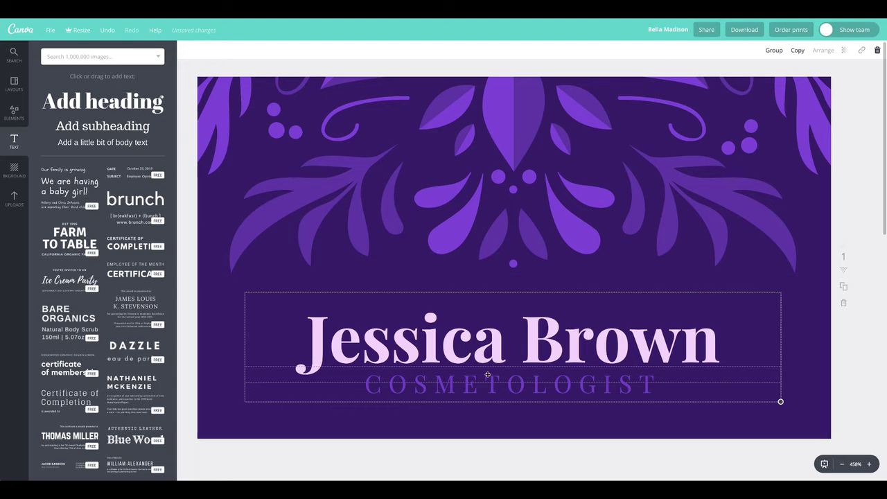
scroll(485, 372, "down", 4)
scroll(488, 375, "down", 5)
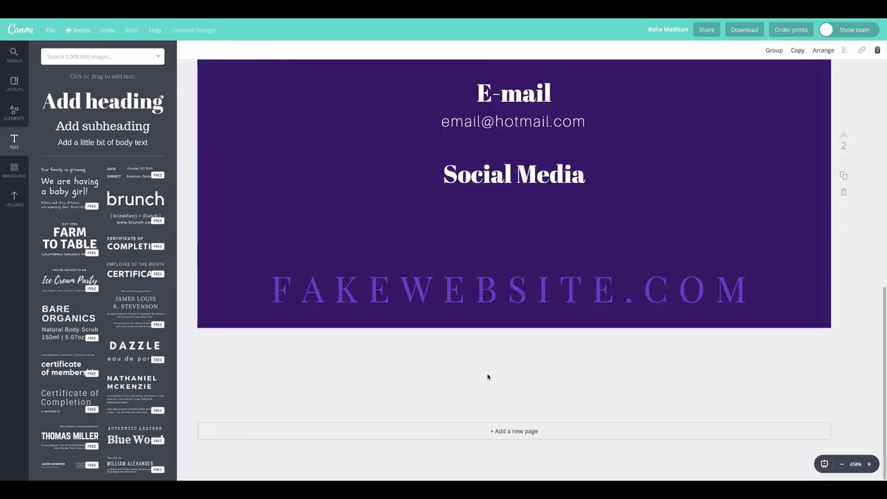
scroll(488, 377, "up", 3)
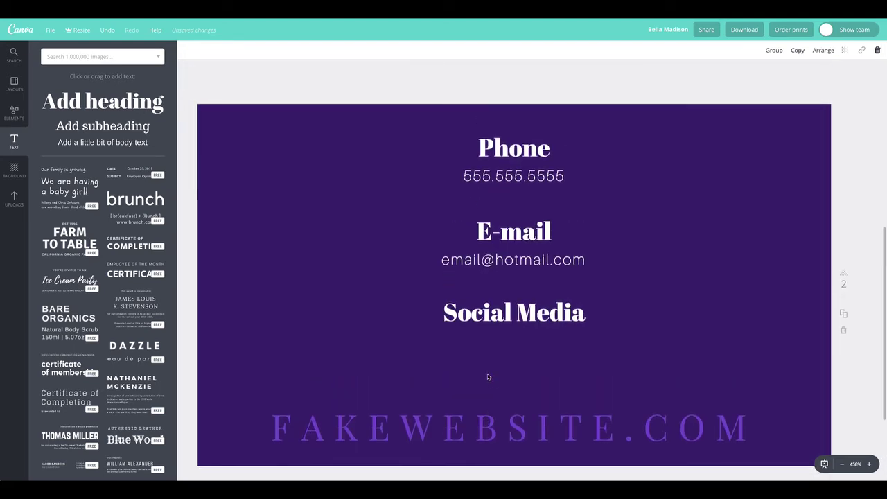
Step: Move the Social Media, E-mail and Phone headings with their details lower on the card
left_click(522, 309)
left_click(515, 258, "shift")
left_click(515, 235, "shift")
left_click(517, 177, "shift")
left_click(518, 157, "shift")
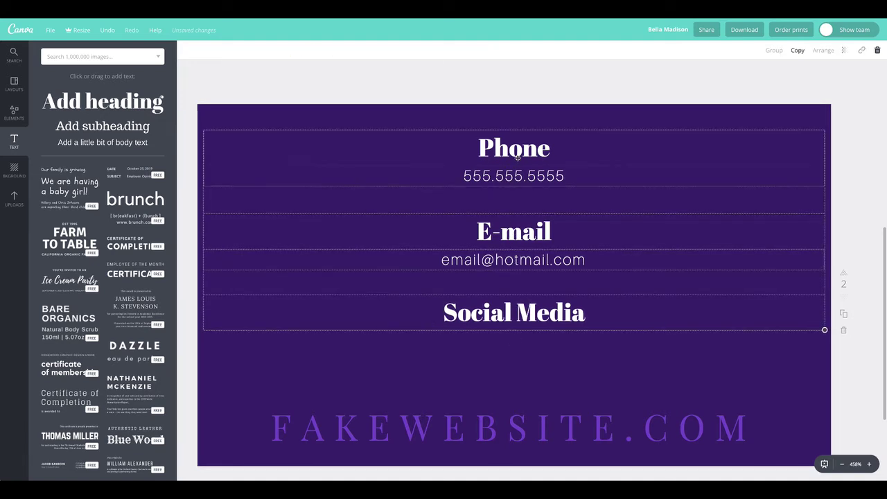
left_click_drag(523, 190, 521, 201)
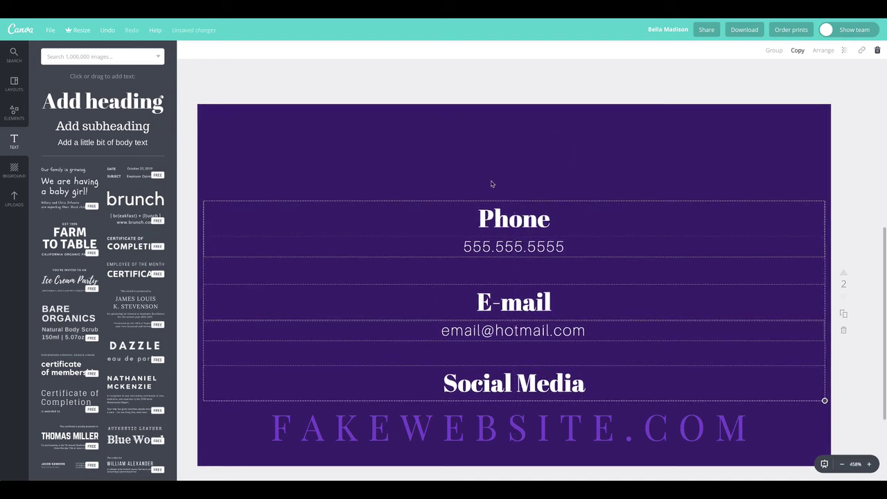
left_click(351, 82)
Step: Paste the name and COSMETOLOGIST title across the top of the card back
key("ctrl+v")
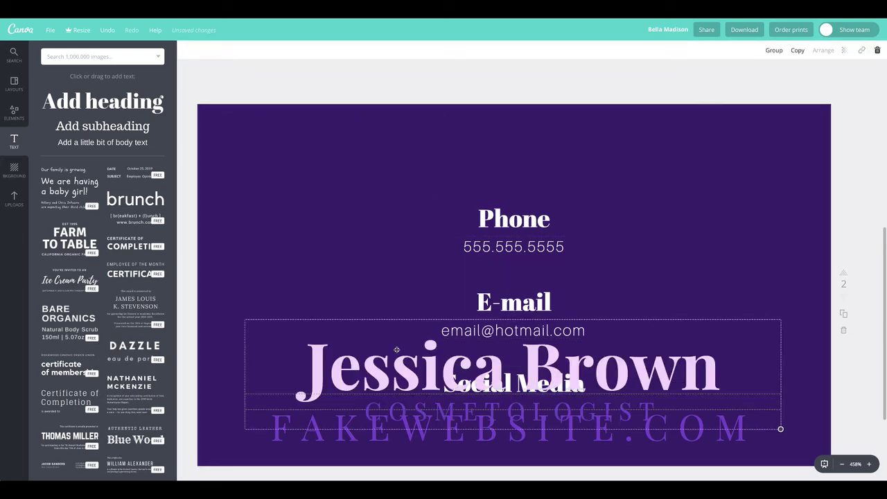
left_click_drag(396, 316, 396, 167)
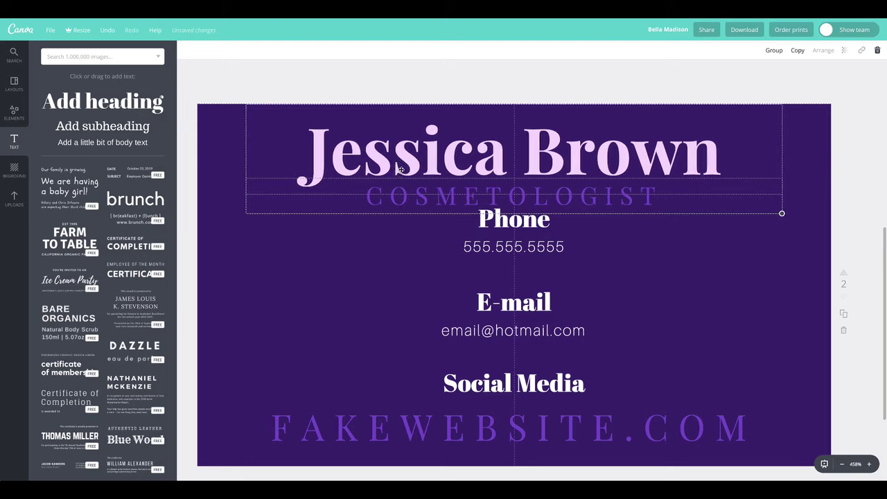
left_click(221, 90)
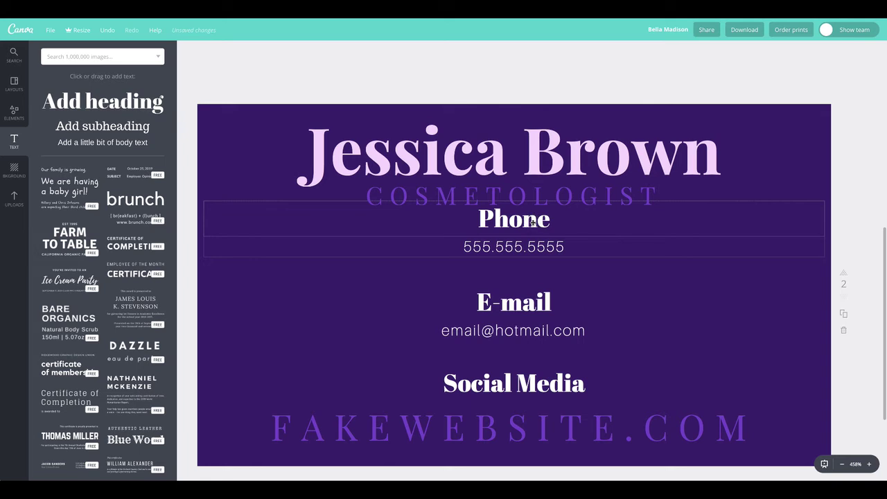
left_click(529, 245)
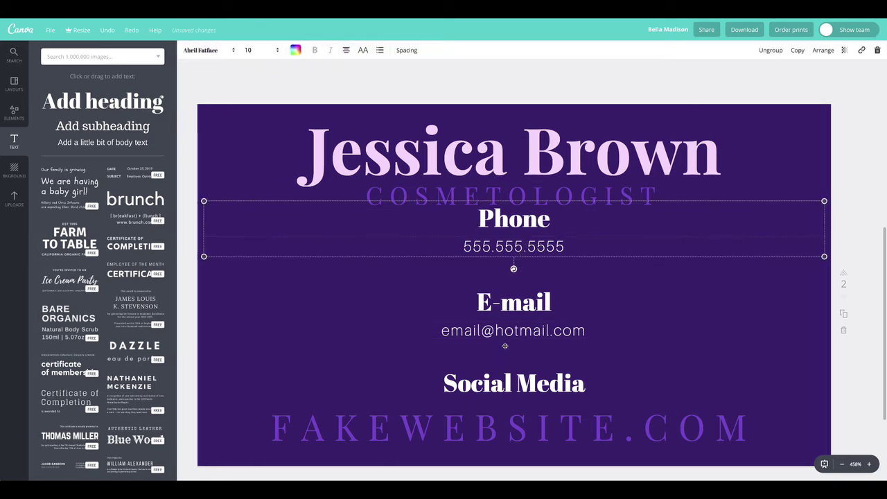
left_click(850, 248)
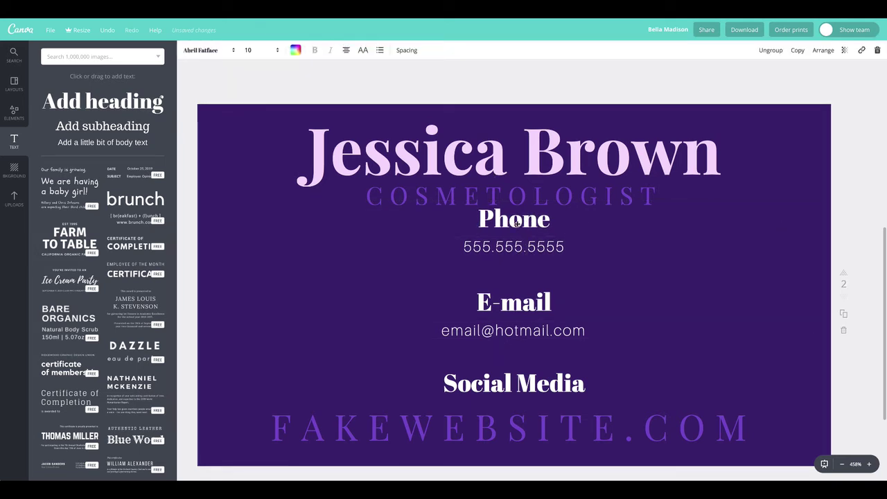
left_click(548, 245)
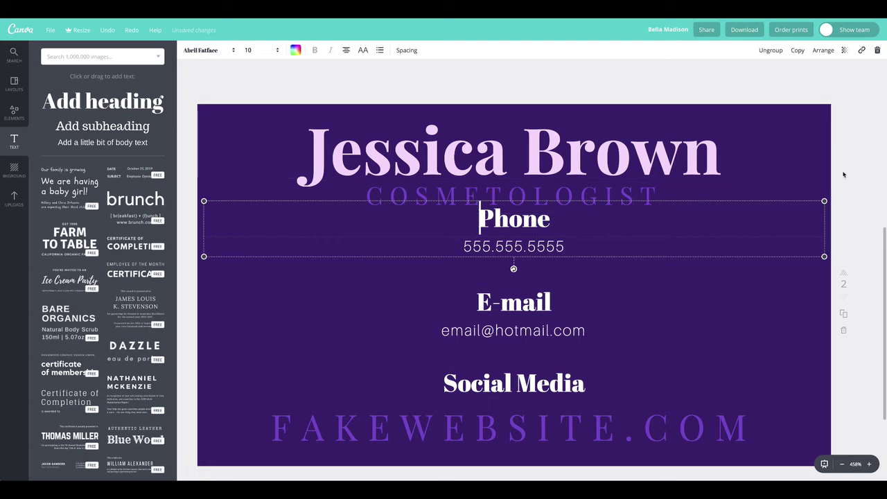
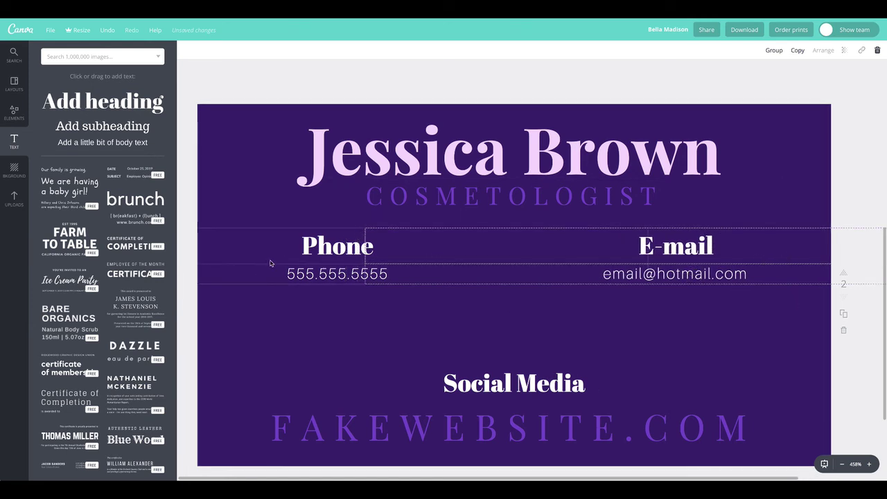
Step: Move the Social Media heading up under the contact details and select FAKEWEBSITE in the website line
left_click_drag(489, 378, 481, 323)
left_click(409, 355)
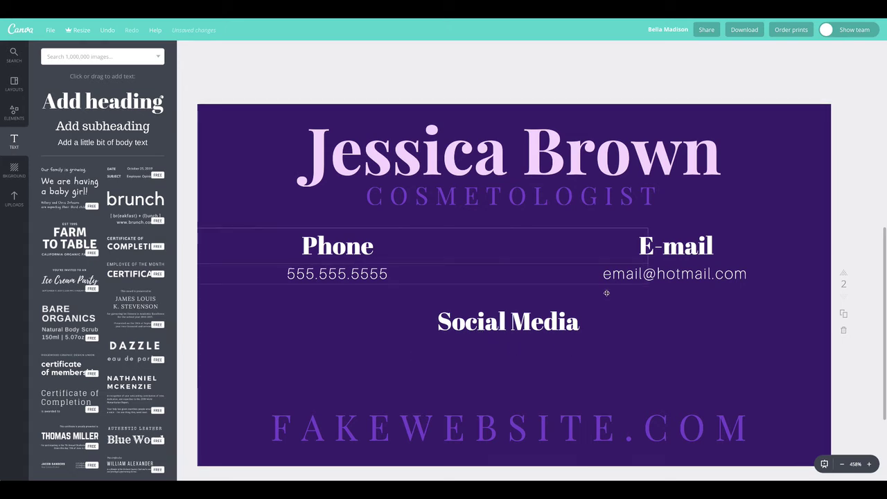
double_click(541, 422)
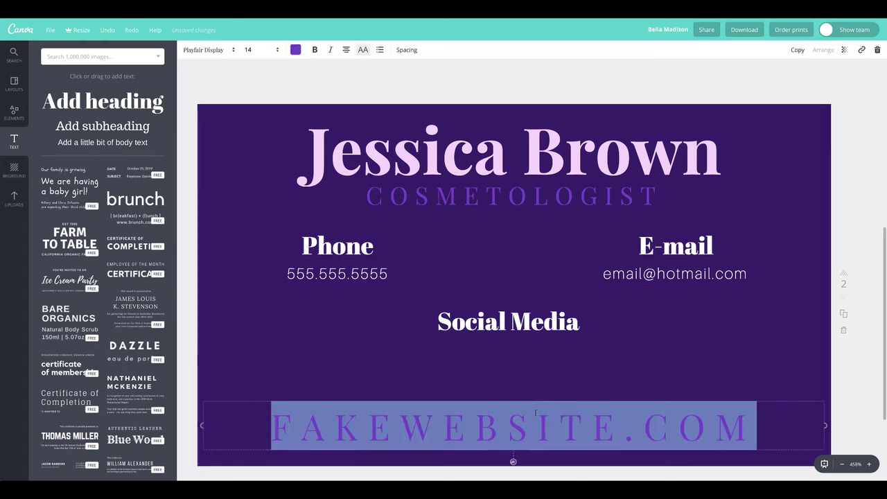
left_click(539, 423)
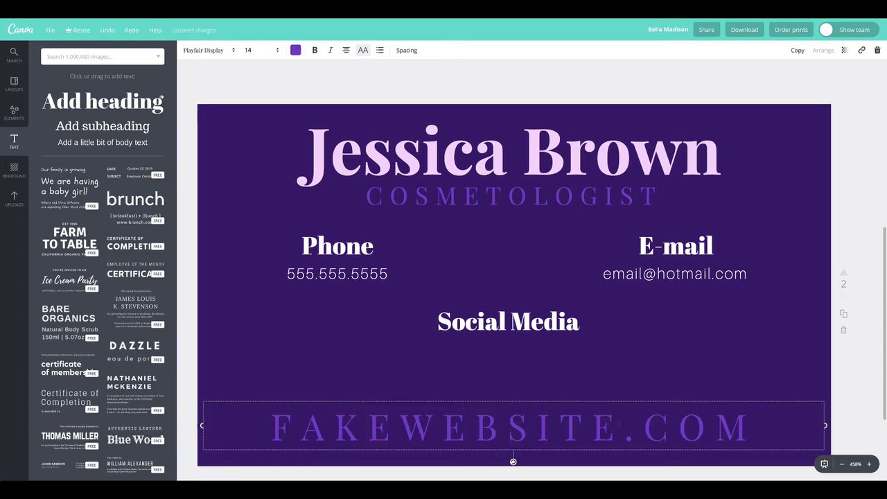
left_click_drag(625, 425, 255, 412)
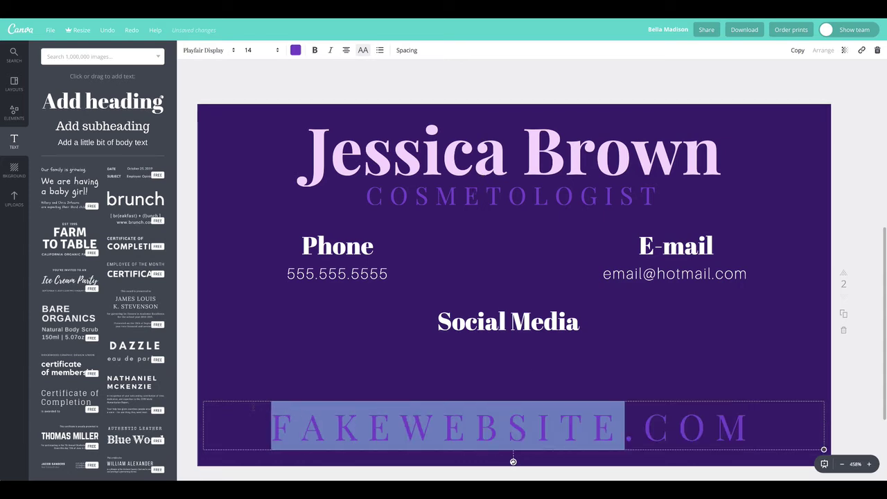
Step: Replace FAKEWEBSITE with the cardholder's name and nudge the website line slightly up
key("BackSpace")
key("BackSpace")
key("BackSpace")
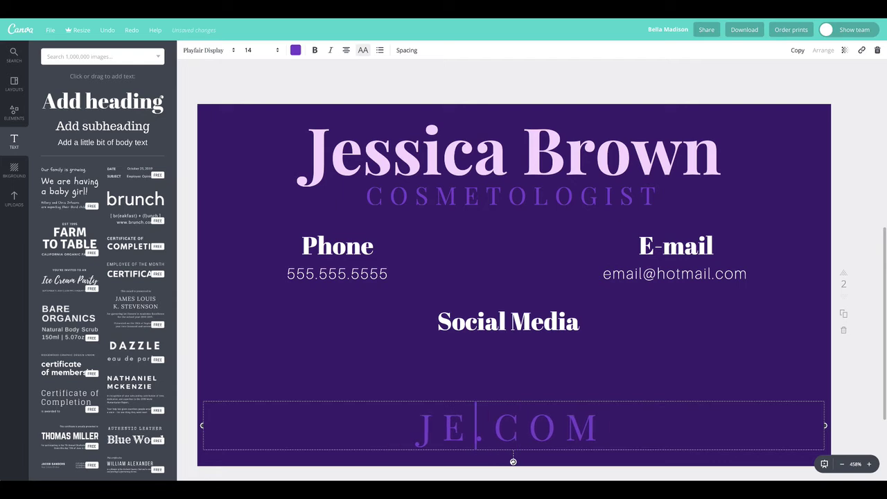
key("BackSpace")
key("BackSpace")
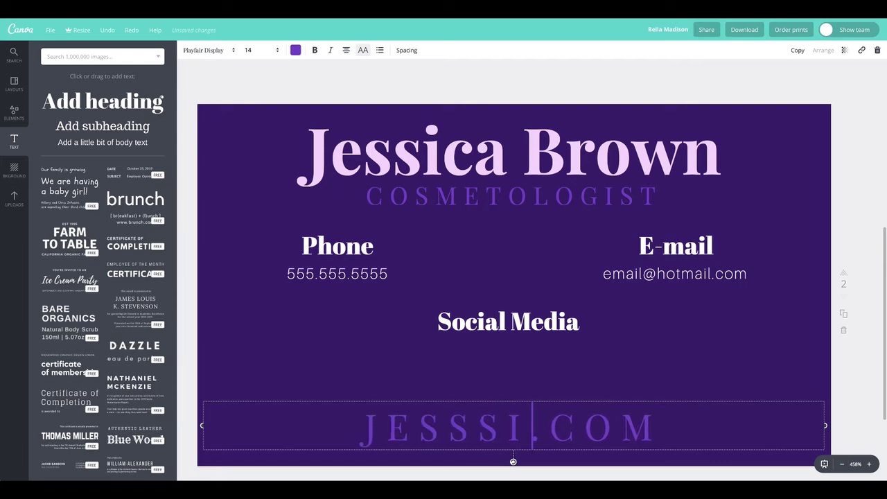
key("BackSpace")
key("BackSpace")
key("BackSpace")
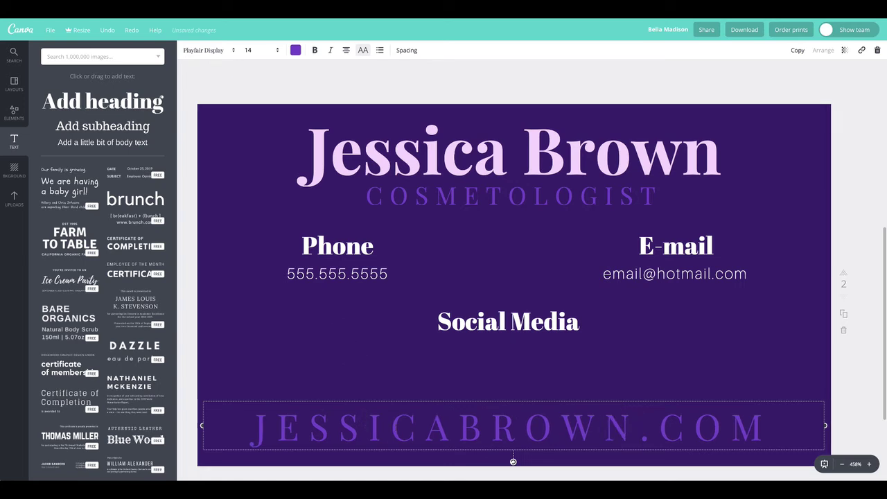
key("Escape")
left_click_drag(684, 426, 678, 421)
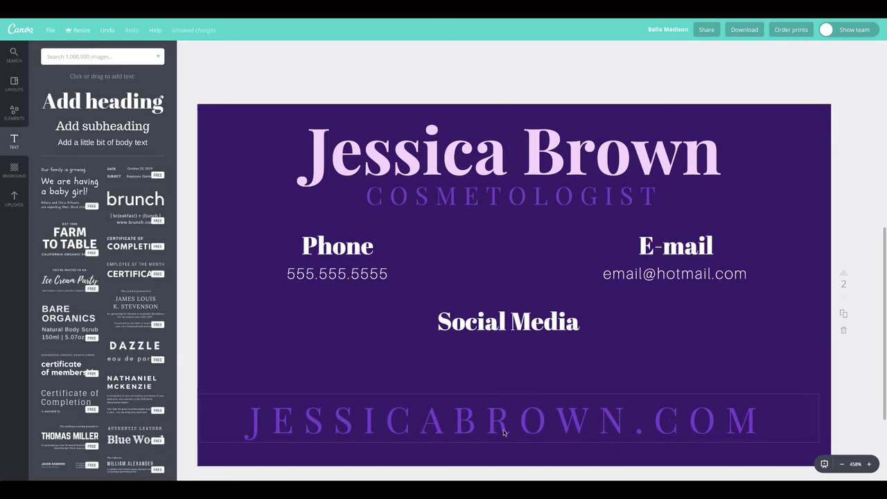
Step: Try italic, then the Aileron Thin font, on the website text
left_click(461, 425)
left_click(461, 425)
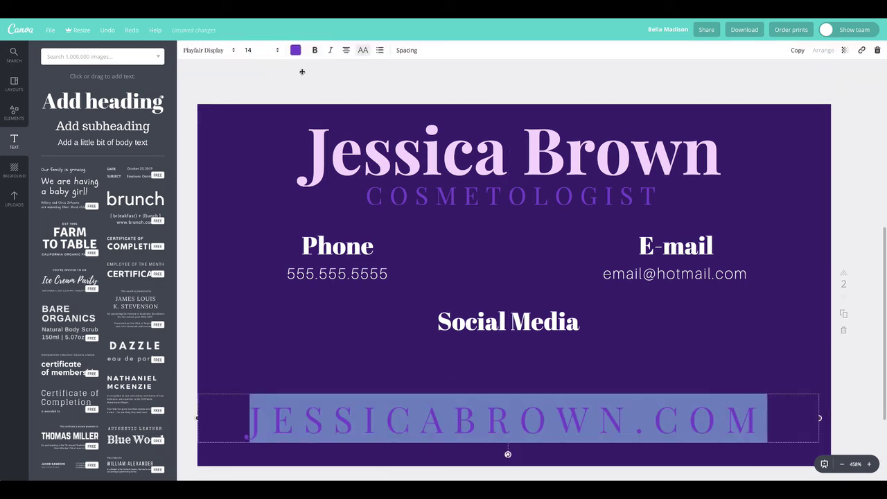
left_click(331, 52)
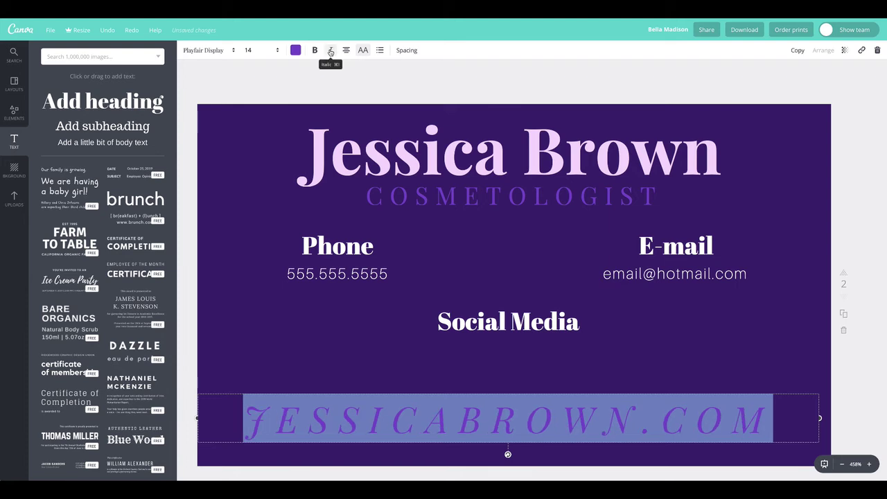
left_click(330, 86)
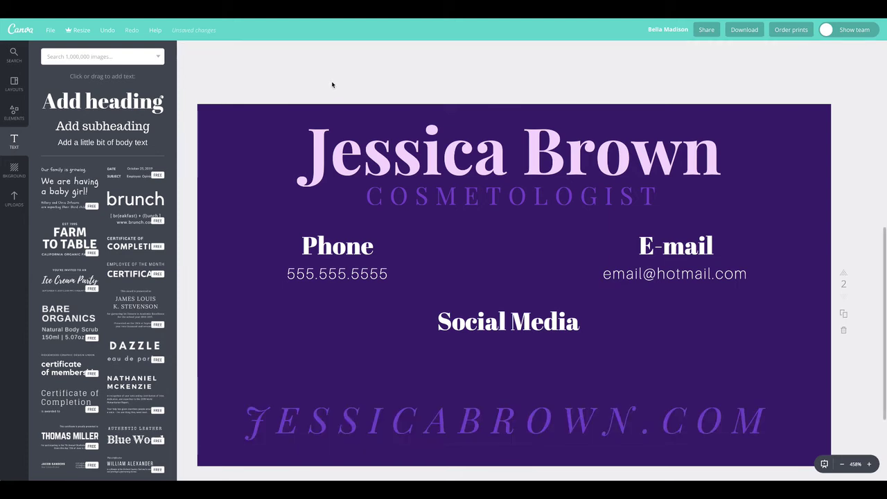
double_click(433, 397)
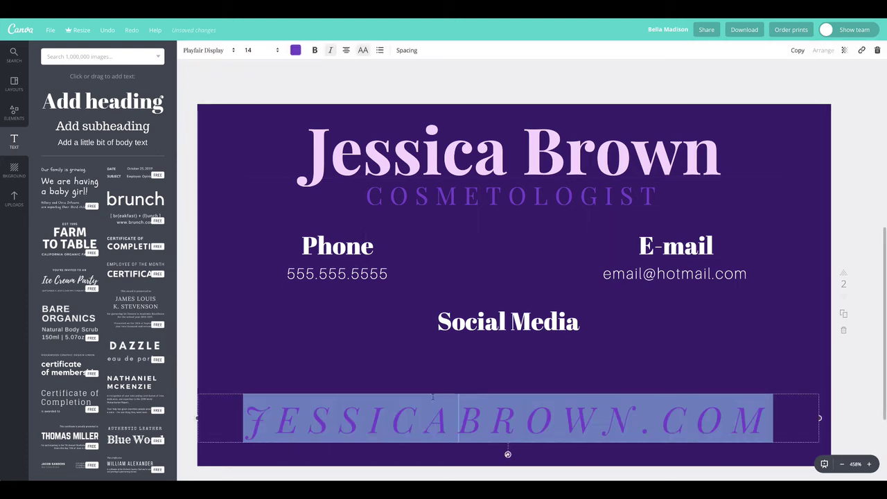
left_click(332, 51)
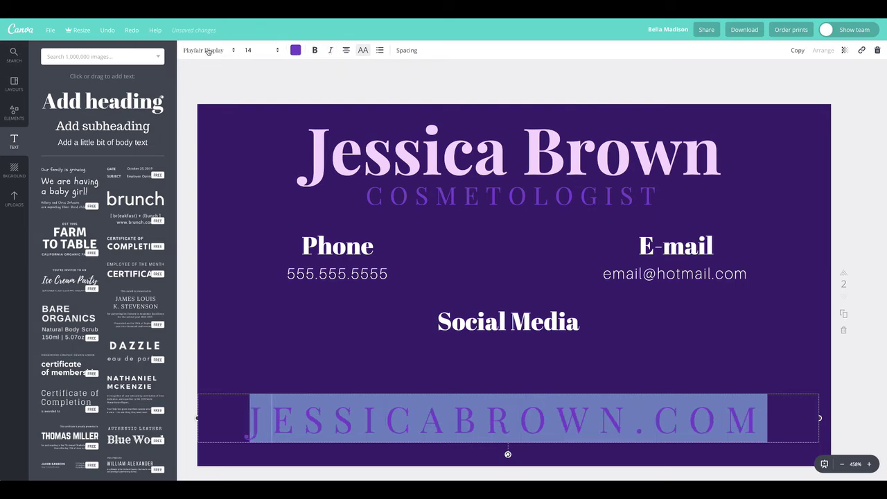
left_click(208, 51)
left_click(209, 100)
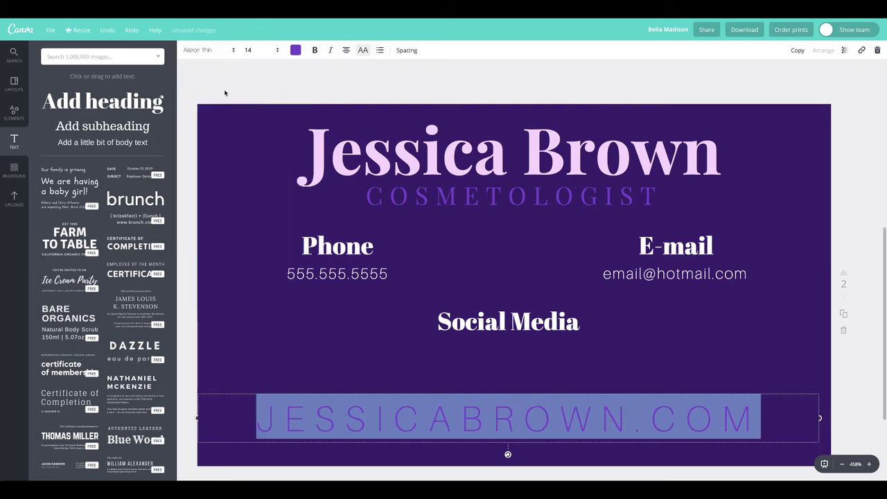
left_click(233, 79)
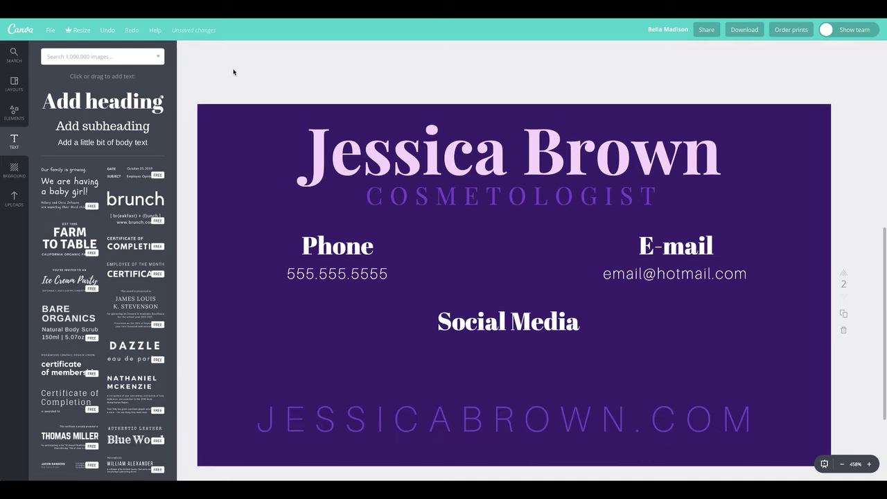
Step: Set the website text to Abril Fatface at size 10 and move it near the bottom edge
left_click(391, 416)
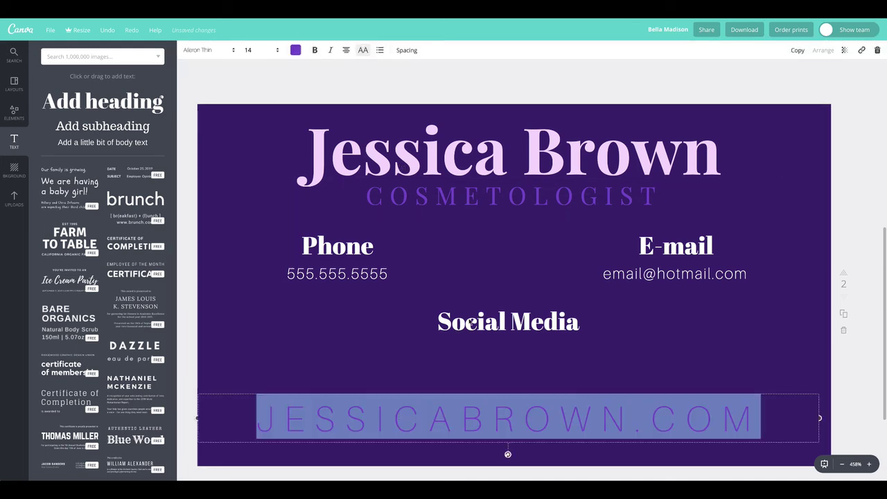
left_click(208, 50)
left_click(204, 84)
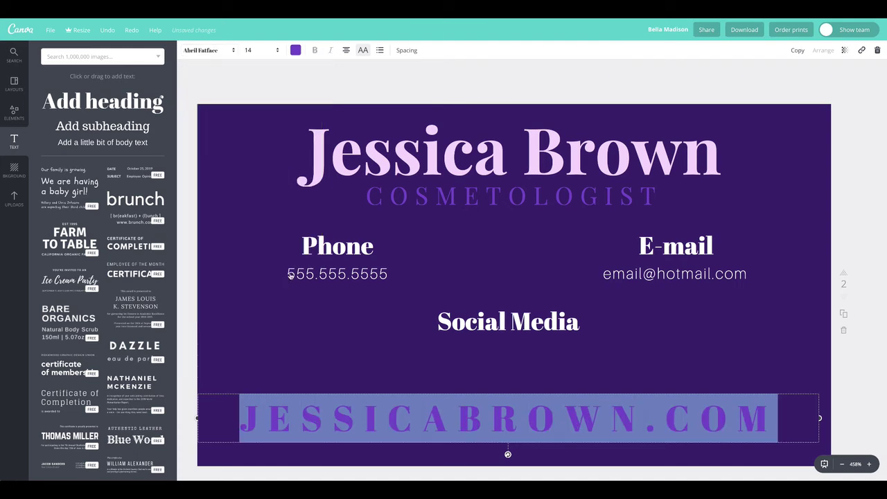
left_click(252, 69)
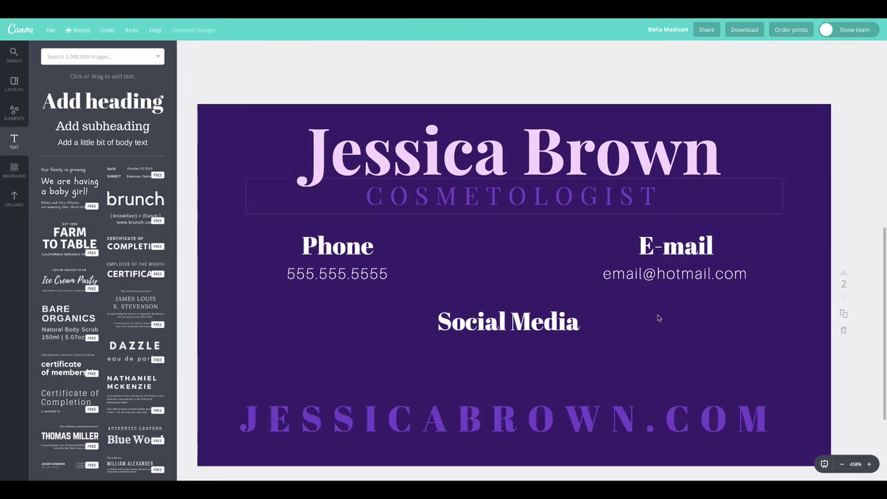
left_click(440, 405)
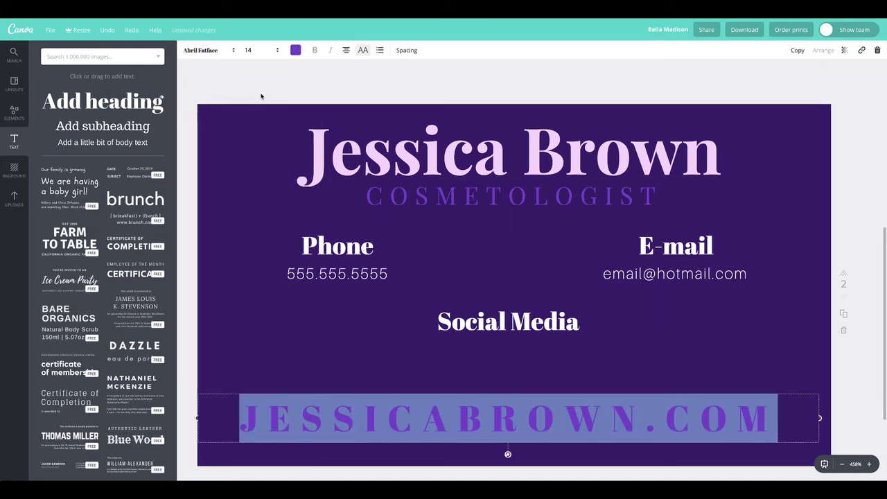
left_click(257, 50)
left_click(262, 91)
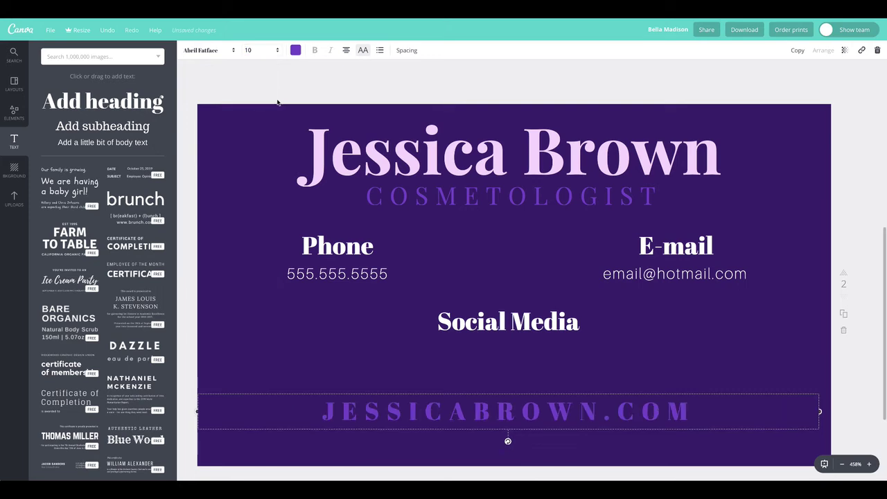
left_click_drag(590, 410, 589, 427)
left_click(339, 73)
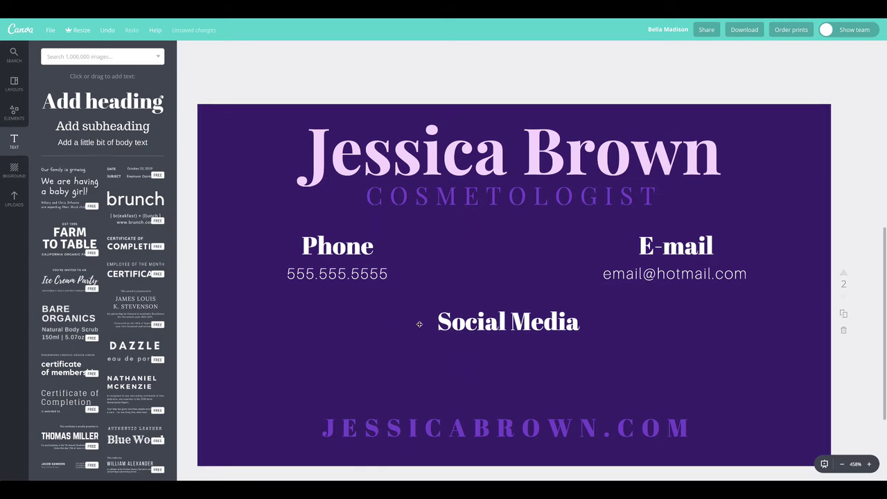
Step: Select the purple floral graphic on page 1, then return to page 2
scroll(517, 326, "up", 5)
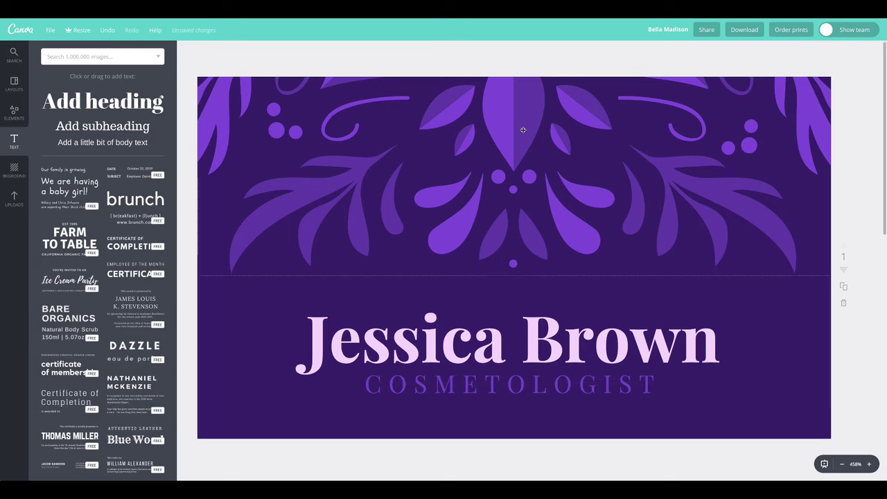
left_click(524, 129)
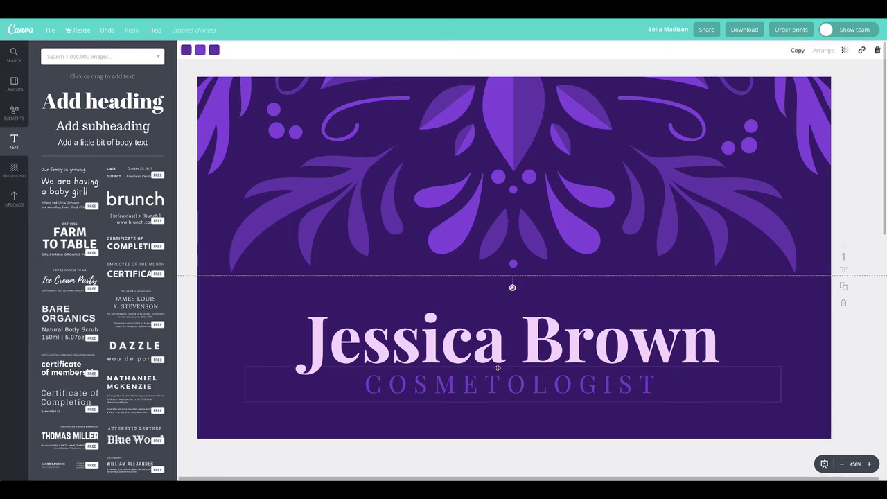
scroll(497, 371, "down", 4)
scroll(497, 367, "down", 5)
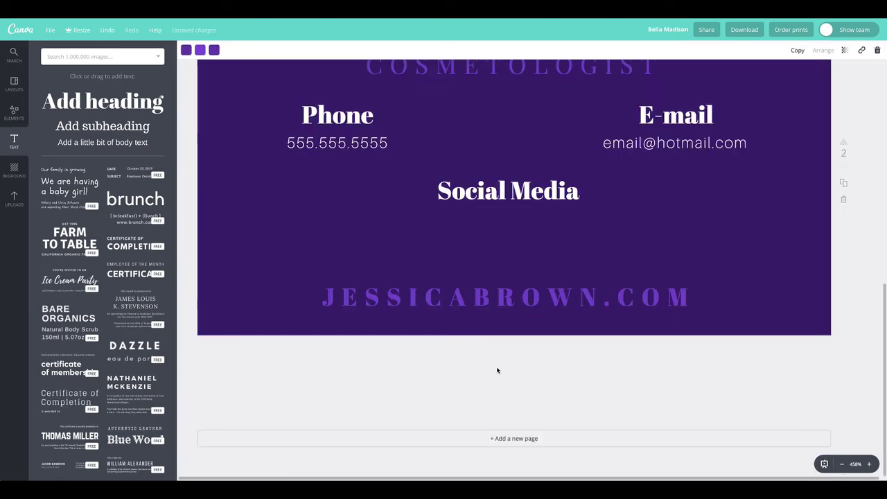
scroll(497, 368, "up", 1)
scroll(497, 369, "up", 3)
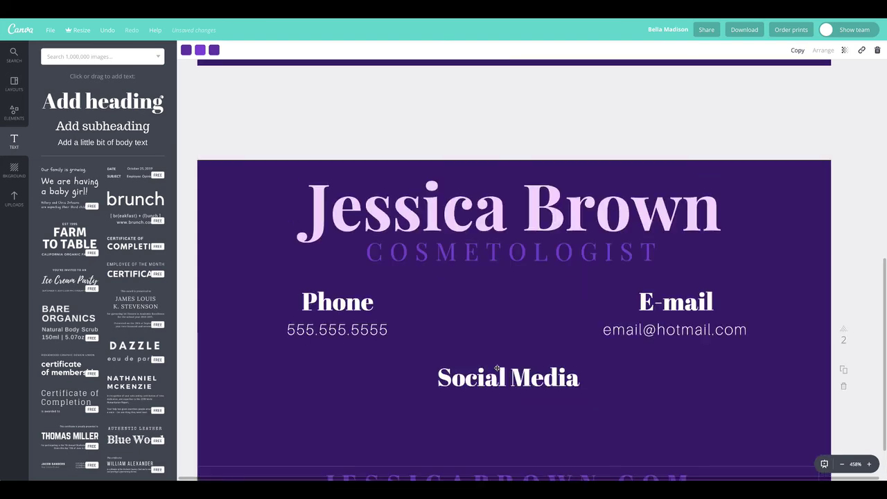
scroll(498, 369, "down", 2)
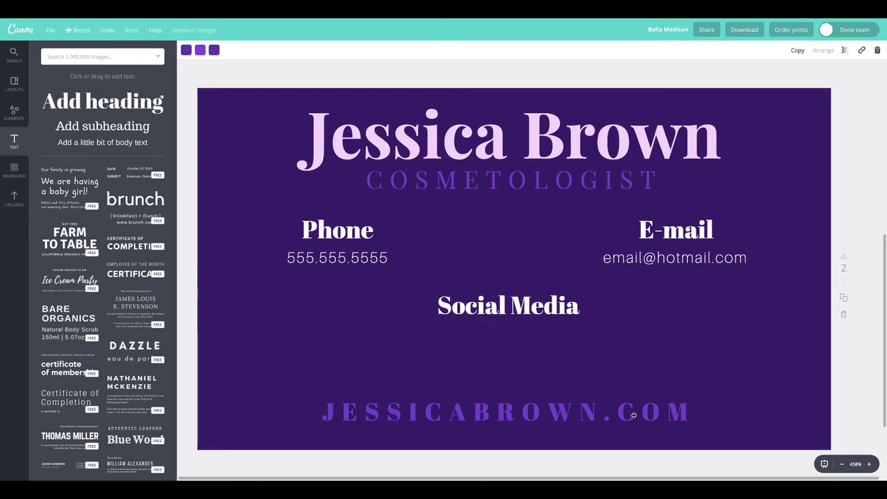
Step: Paste the floral graphic onto page 2 and send it back behind the Phone details
key("ctrl+v")
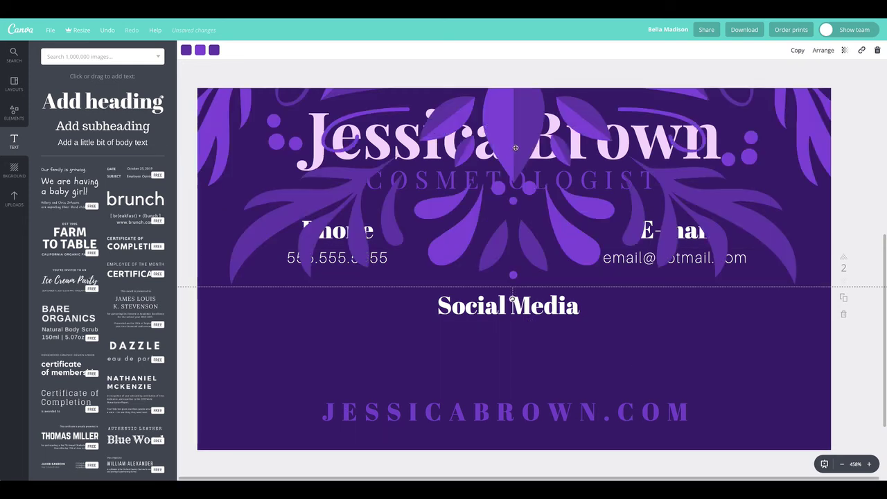
left_click_drag(507, 147, 506, 146)
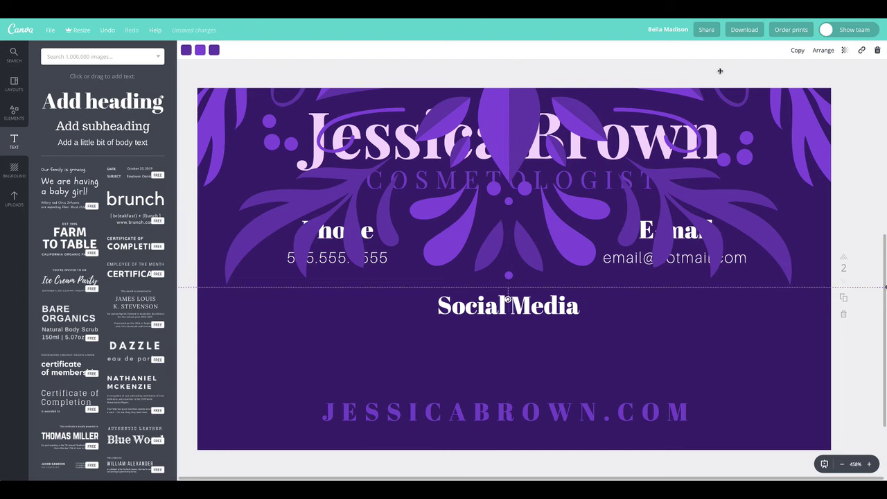
left_click(823, 50)
left_click(808, 89)
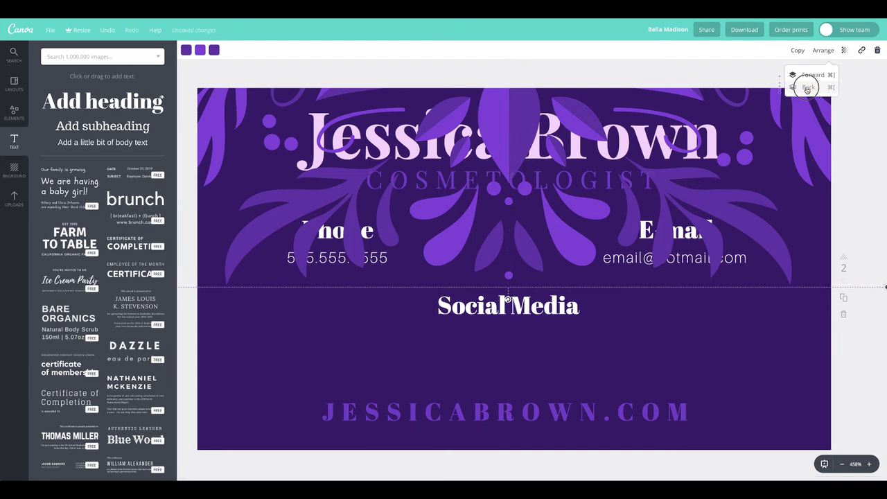
left_click(808, 89)
left_click(808, 89)
left_click(808, 88)
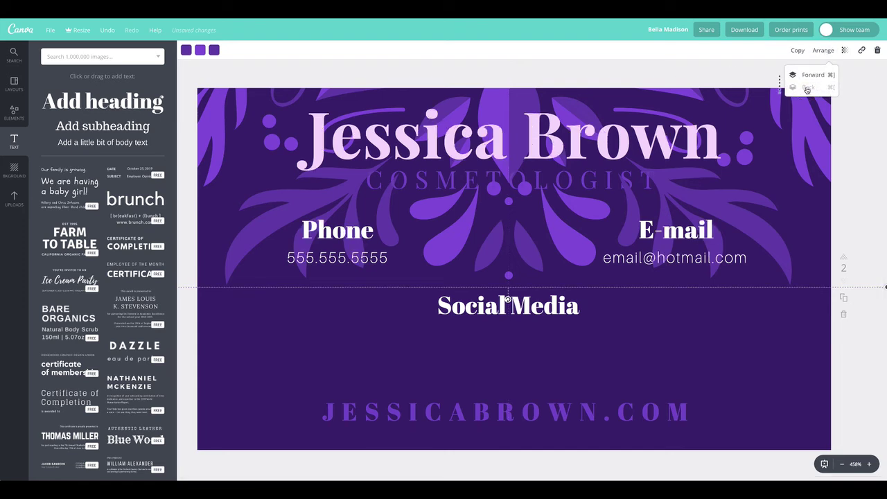
Step: Fade the leaf graphic to transparency 22 and rotate it on the card
left_click(845, 50)
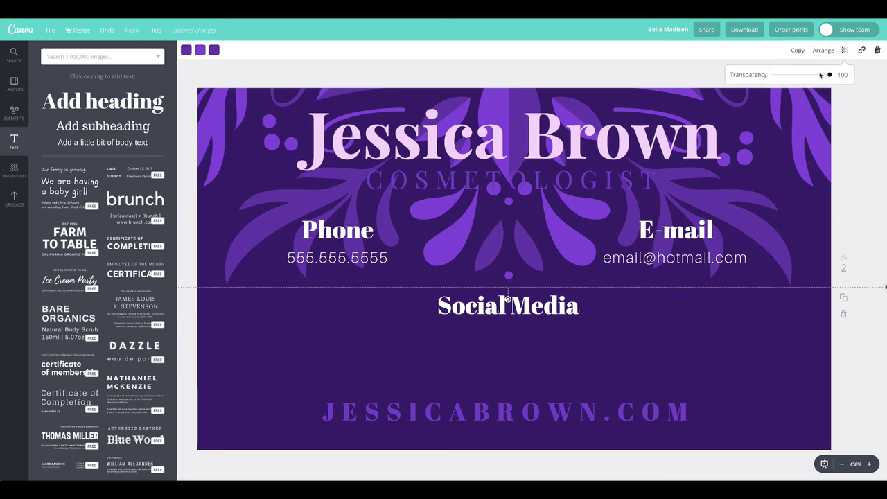
left_click_drag(789, 77, 787, 76)
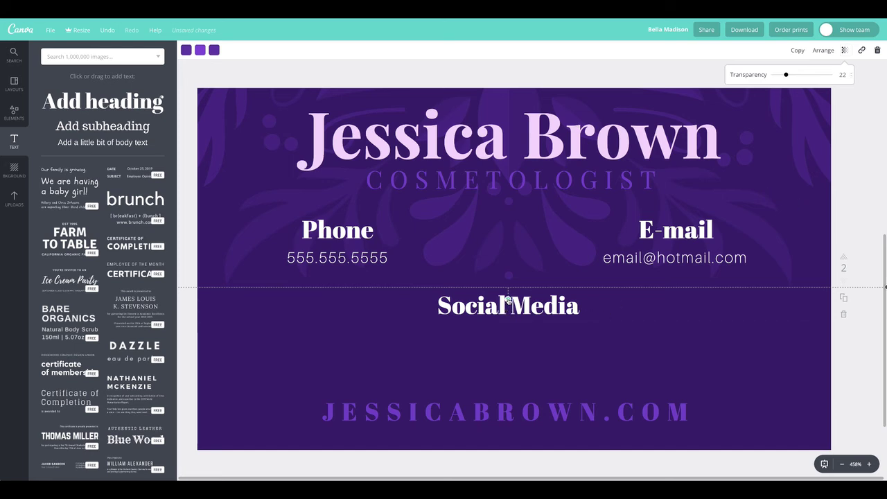
left_click_drag(508, 300, 632, 180)
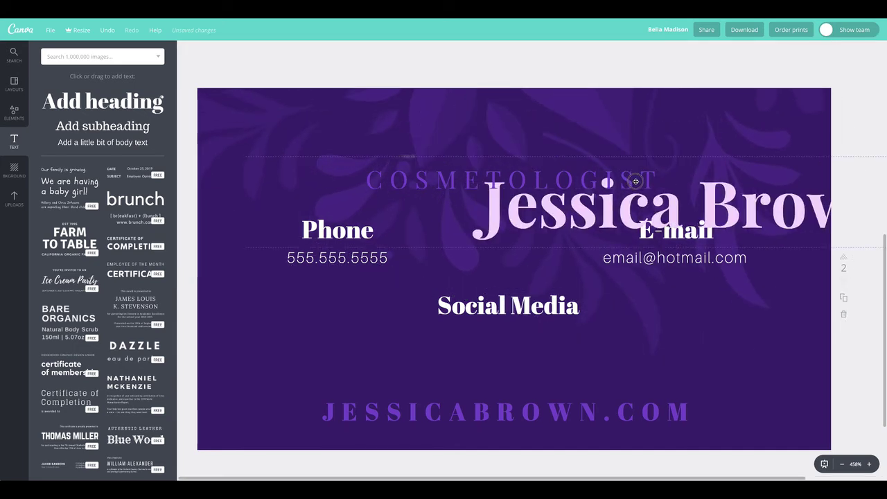
Step: Undo the accidental name-heading move and shift the rotated leaf pattern to a new spot
key("ctrl+z")
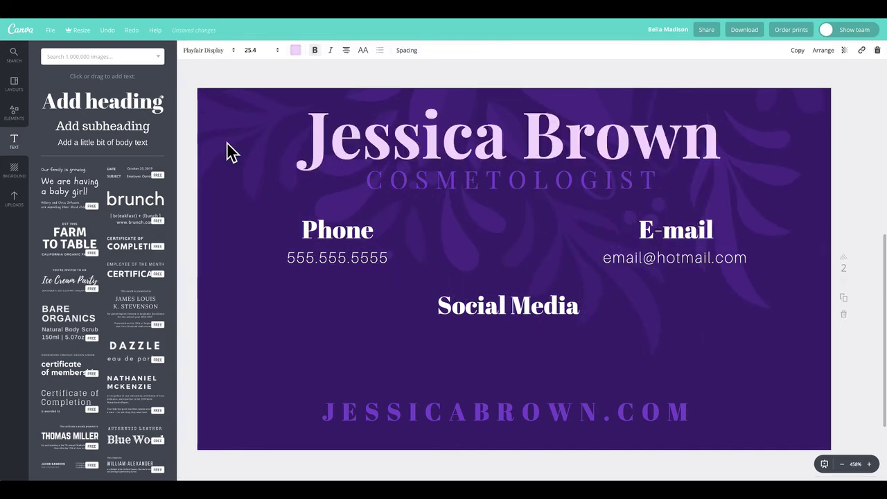
left_click(233, 151)
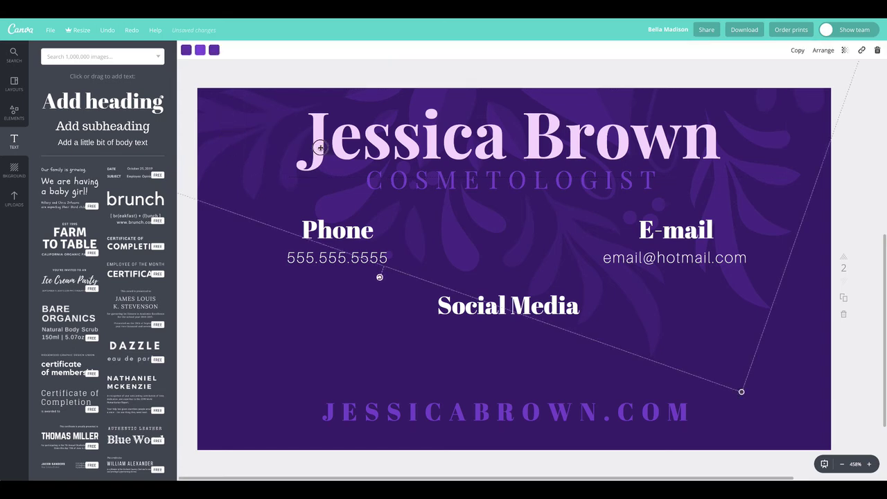
left_click_drag(450, 188, 218, 76)
left_click(222, 79)
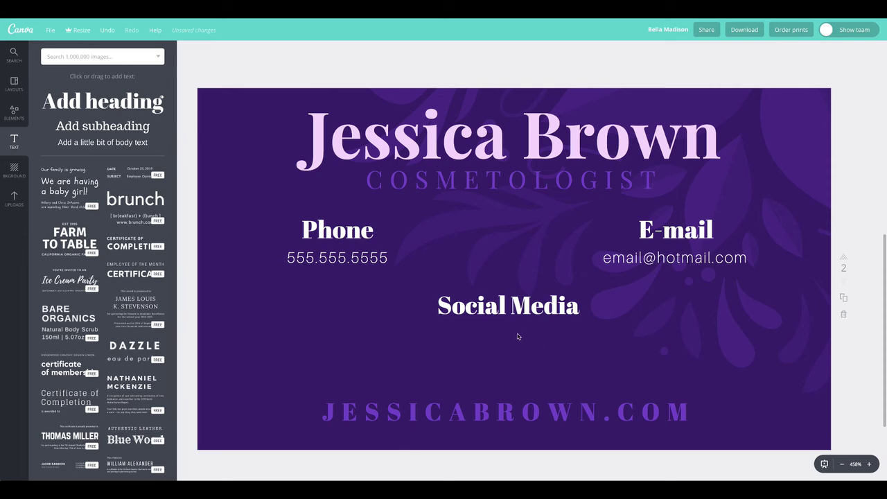
Step: Switch the web address to Playfair Display and select the 'hair' search term
double_click(473, 416)
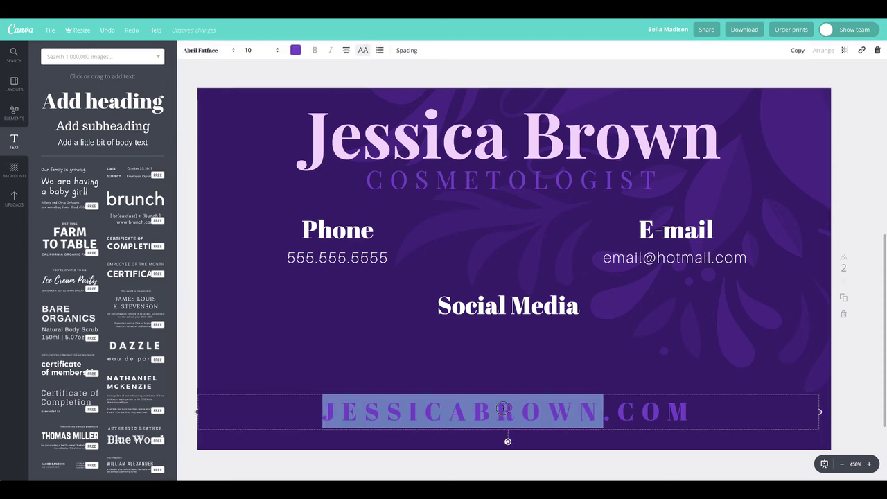
key("ctrl+a")
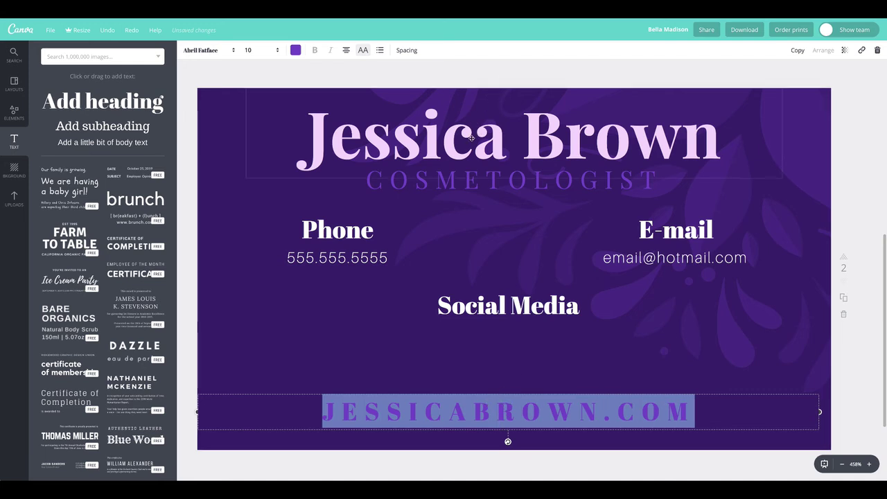
left_click(210, 51)
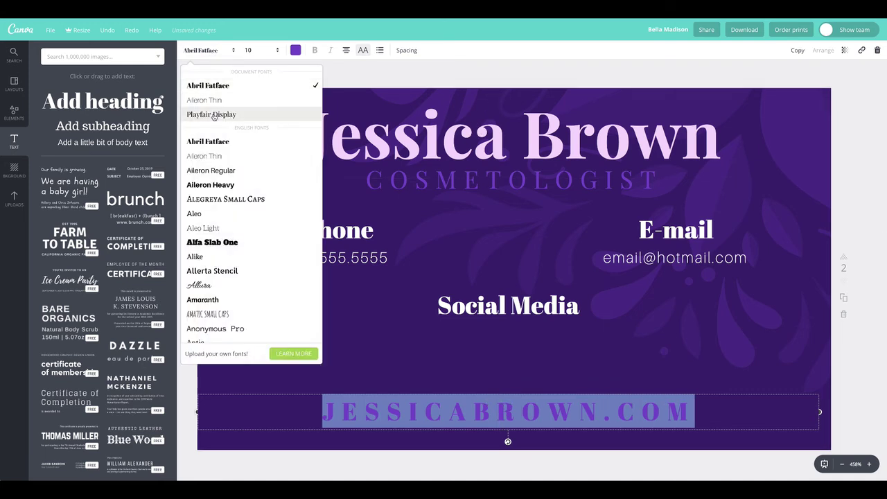
left_click(212, 114)
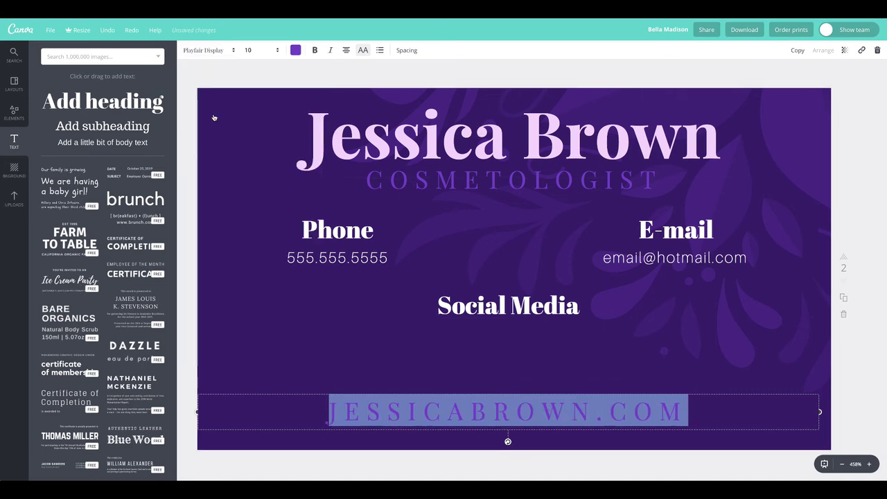
left_click(248, 77)
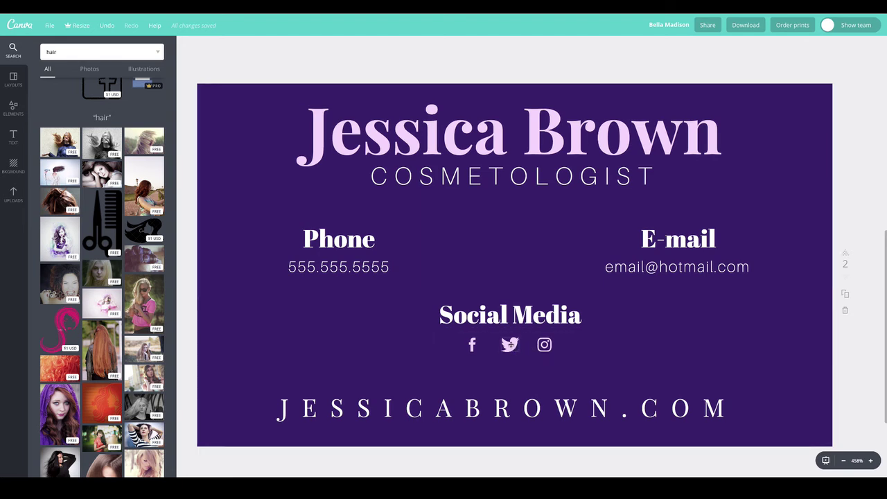
double_click(73, 53)
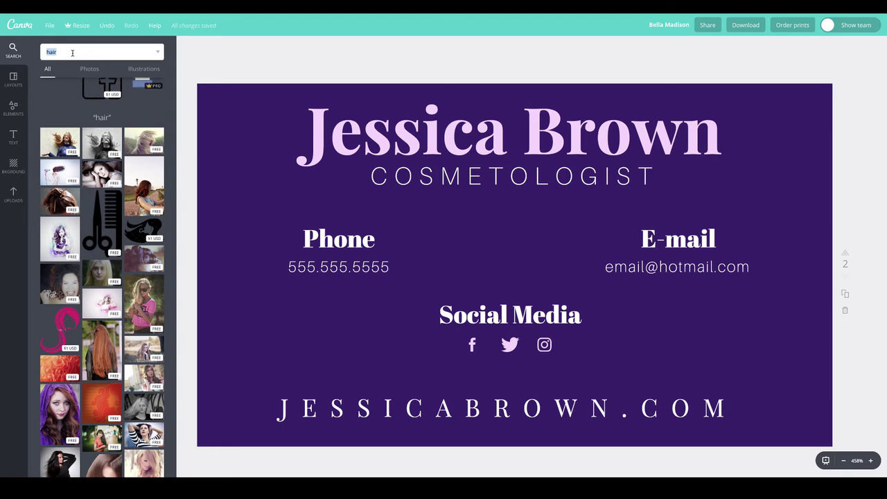
left_click(375, 61)
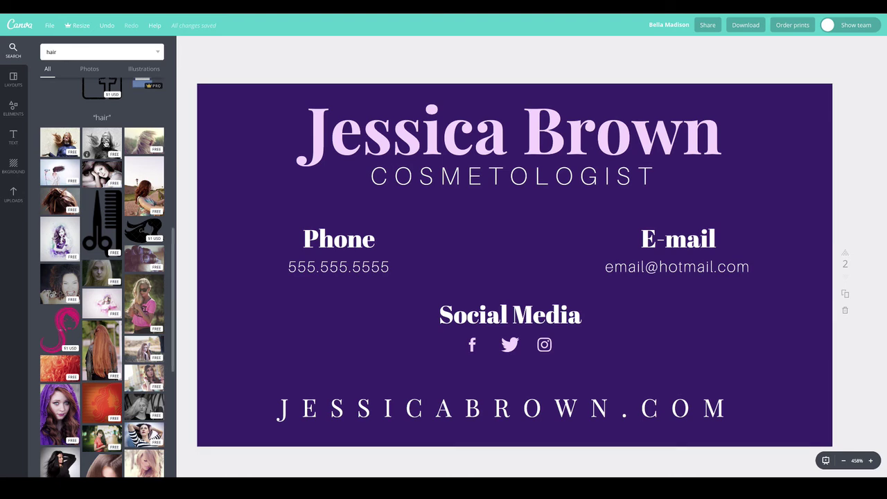
Step: Place the grey hair photo on the card and enlarge it to cover the card
left_click_drag(102, 142, 660, 248)
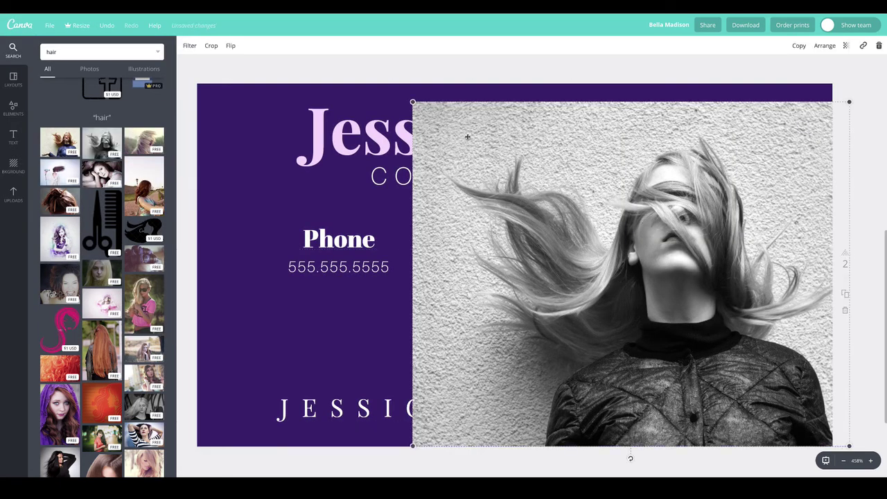
left_click_drag(414, 102, 162, 2)
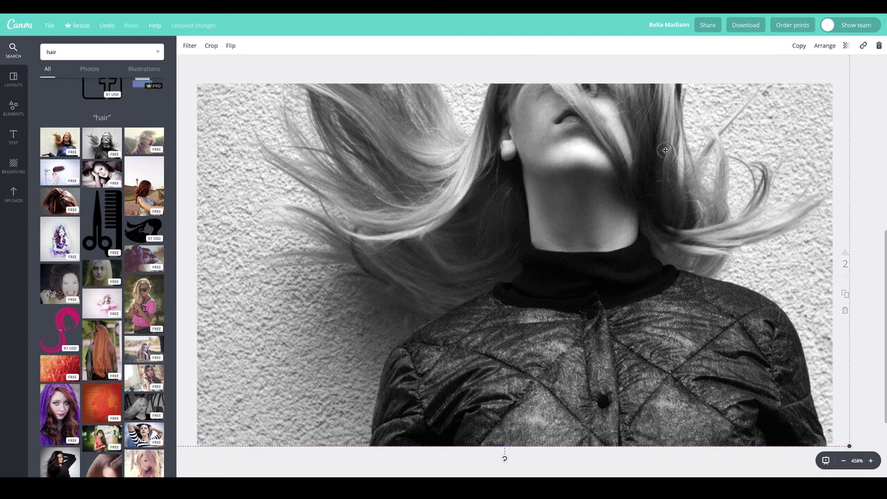
left_click_drag(653, 277, 654, 281)
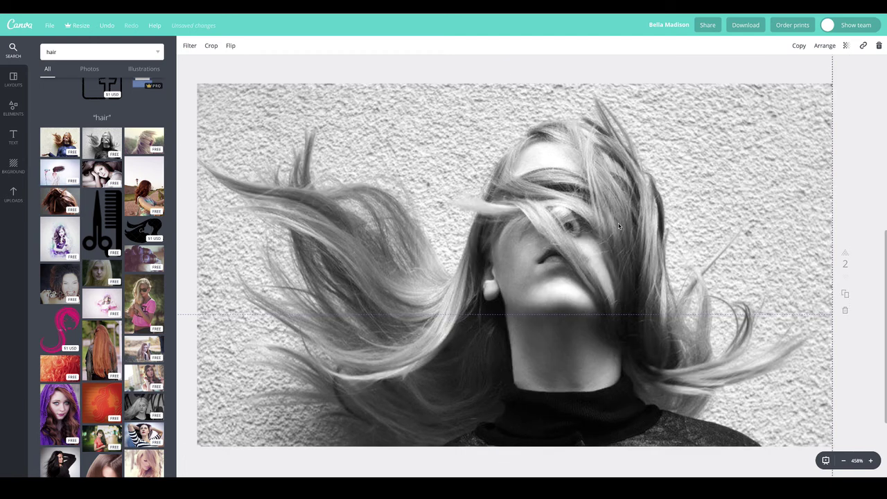
right_click(567, 145)
left_click(813, 46)
Step: Send the hair photo back behind every text element on the card
left_click(823, 45)
left_click(807, 84)
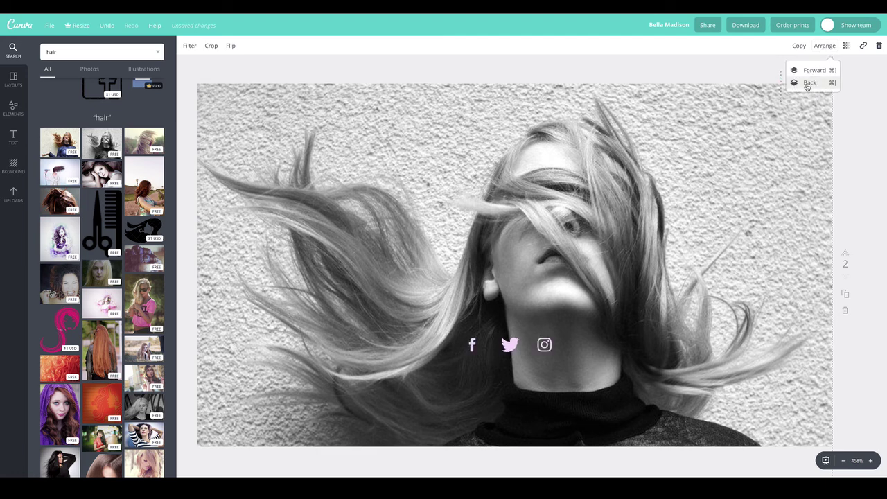
left_click(807, 84)
left_click(807, 84)
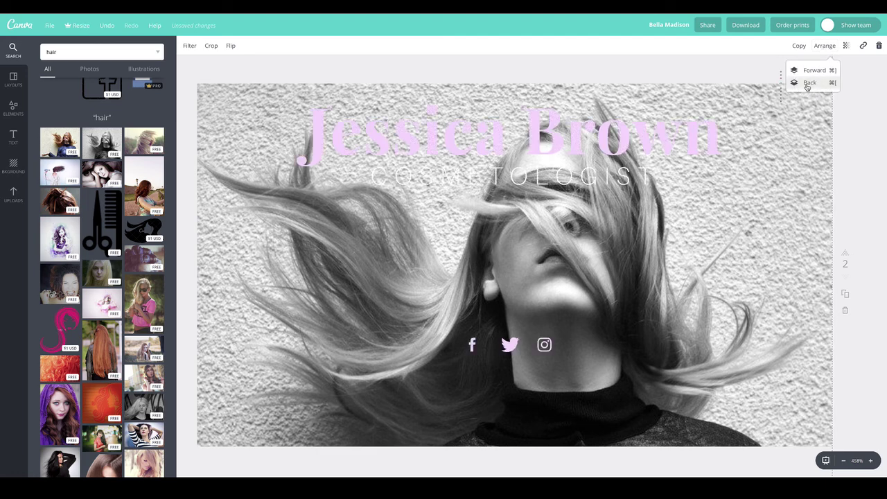
left_click(807, 84)
left_click(807, 84)
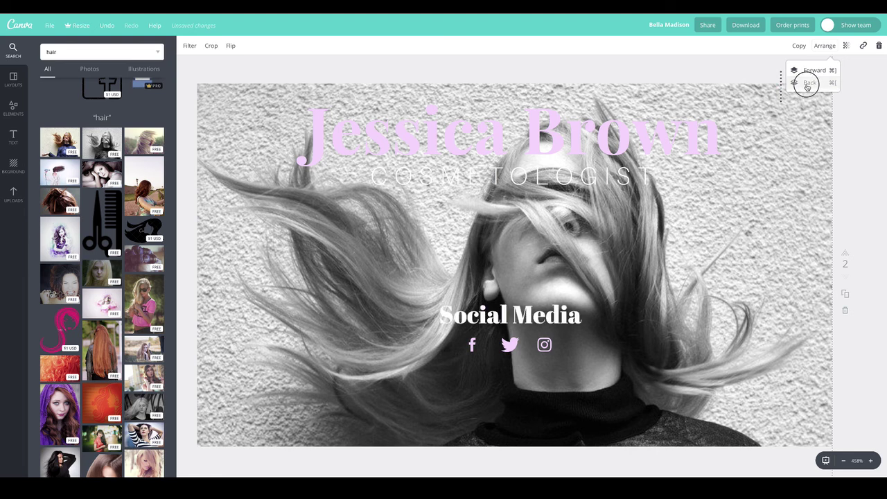
left_click(807, 84)
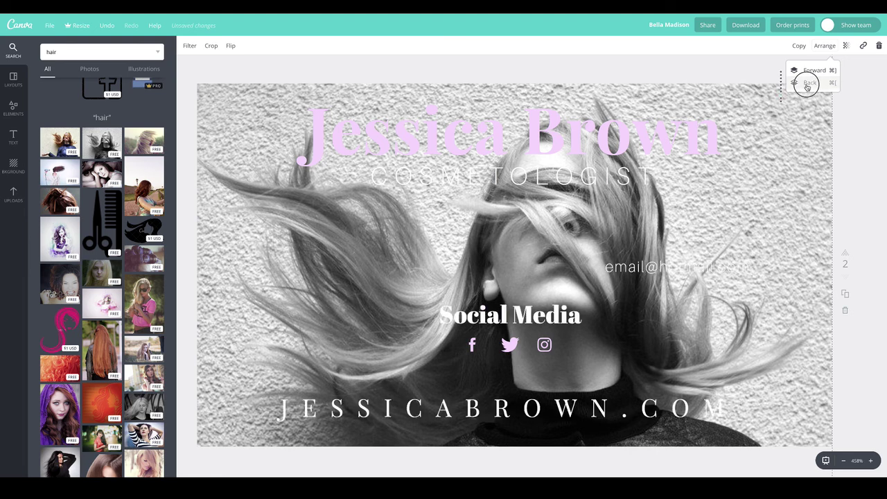
left_click(807, 84)
left_click(807, 84)
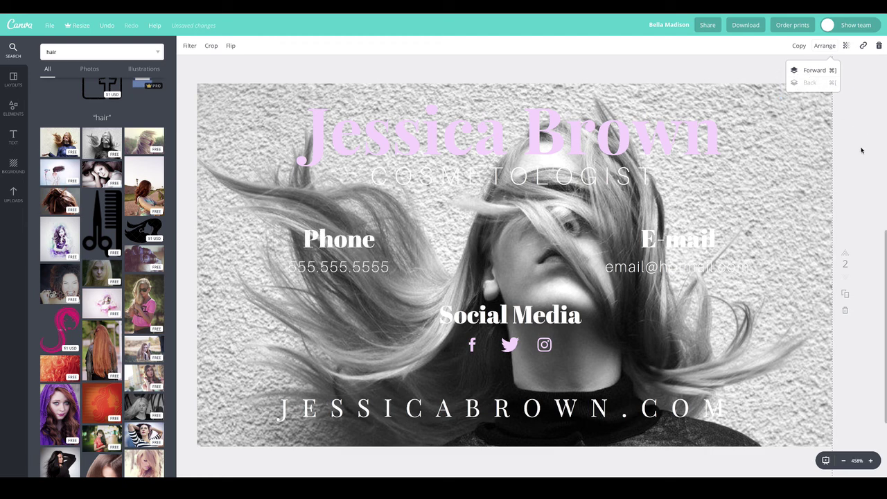
left_click(782, 122)
left_click(794, 137)
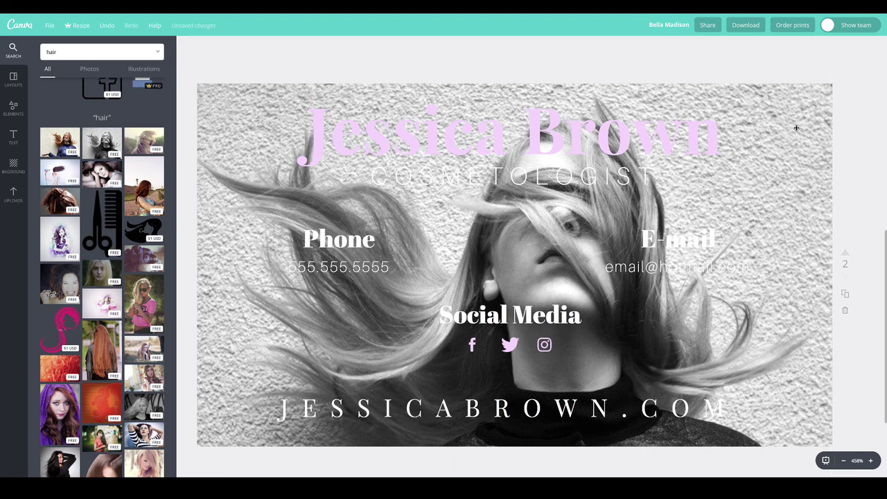
left_click(794, 131)
Step: Fade the hair photo to transparency 21
left_click(846, 47)
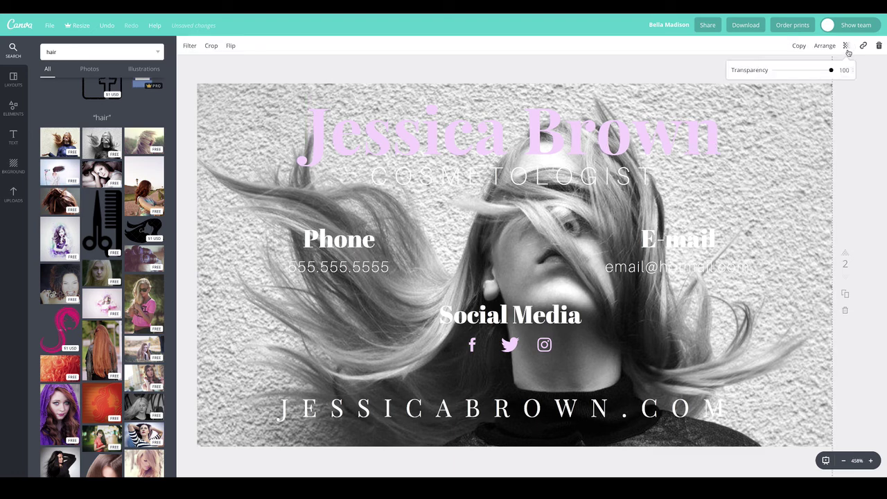
left_click(805, 72)
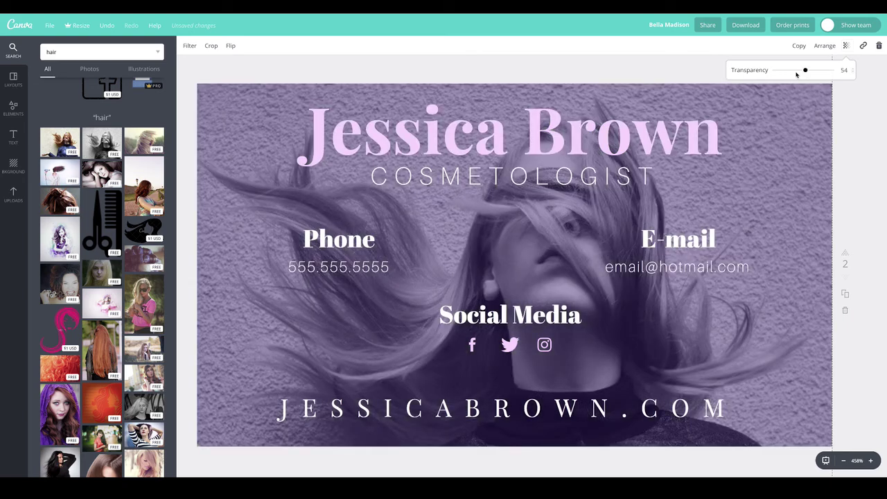
left_click(787, 72)
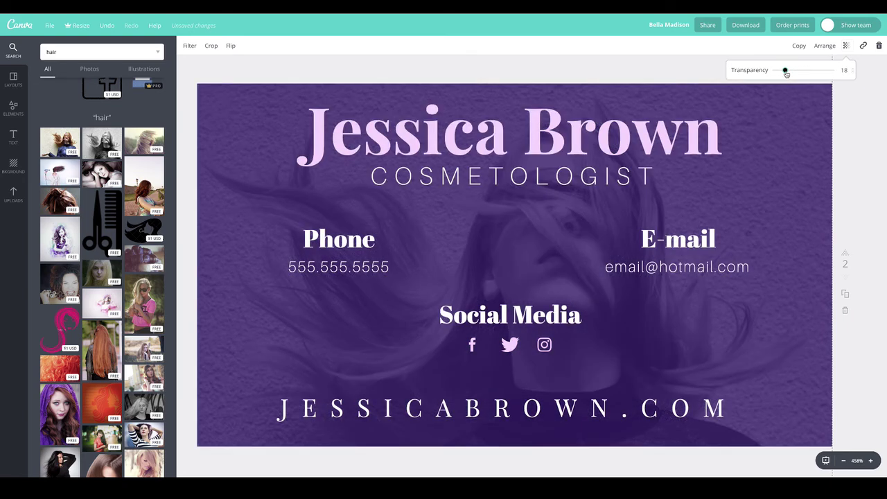
left_click_drag(786, 72, 788, 73)
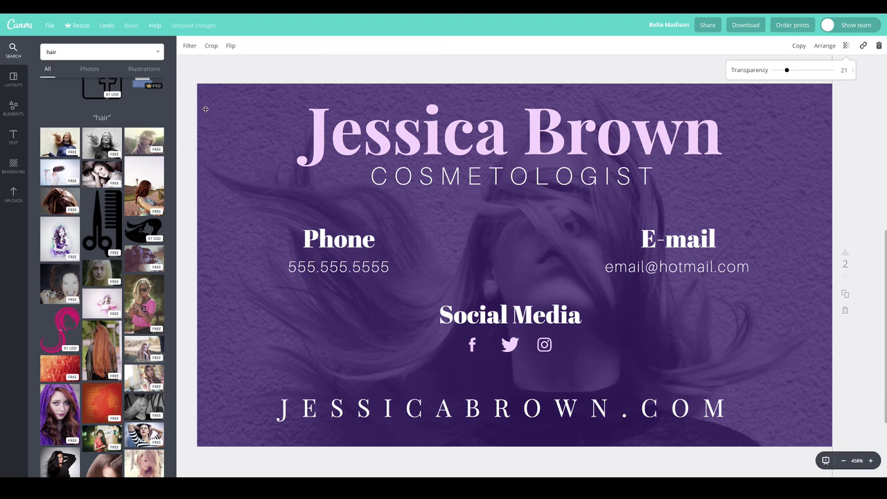
left_click(190, 45)
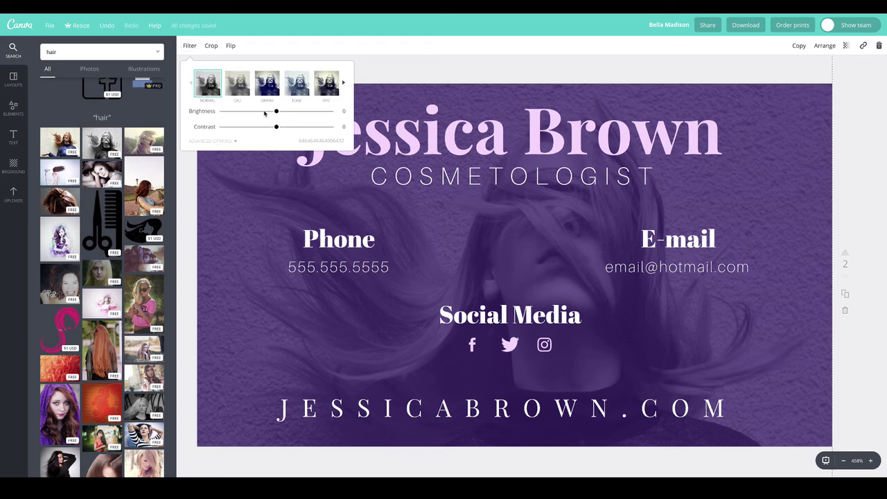
Step: Set the photo filter to saturation -100, contrast +11, brightness -21 and vignette +99
left_click(215, 141)
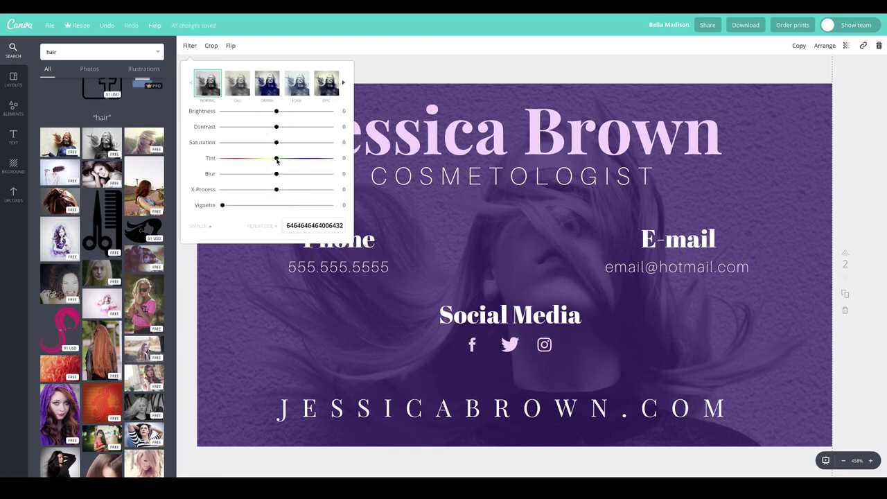
left_click_drag(280, 159, 188, 143)
left_click(277, 158)
left_click_drag(292, 127, 282, 127)
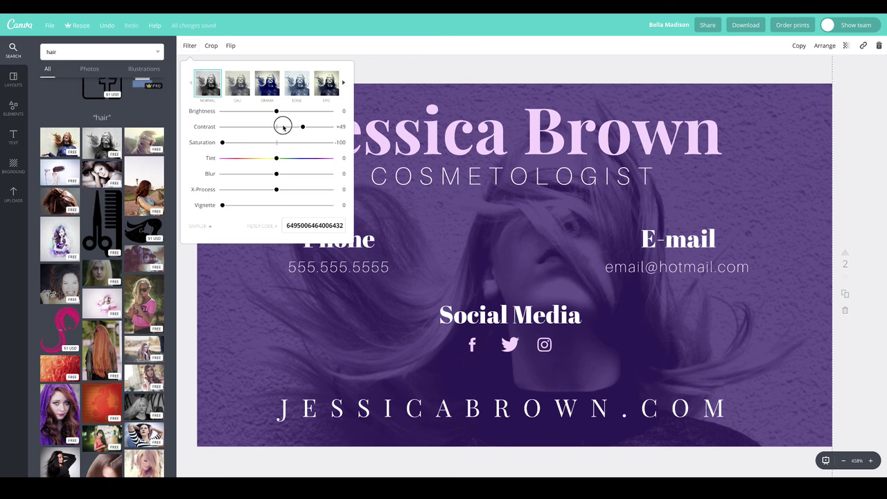
left_click(266, 112)
left_click_drag(266, 206, 329, 205)
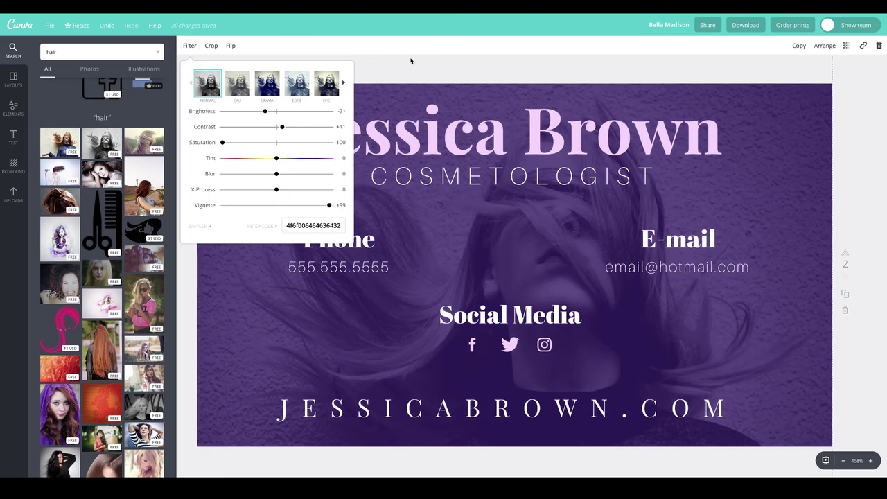
left_click(419, 73)
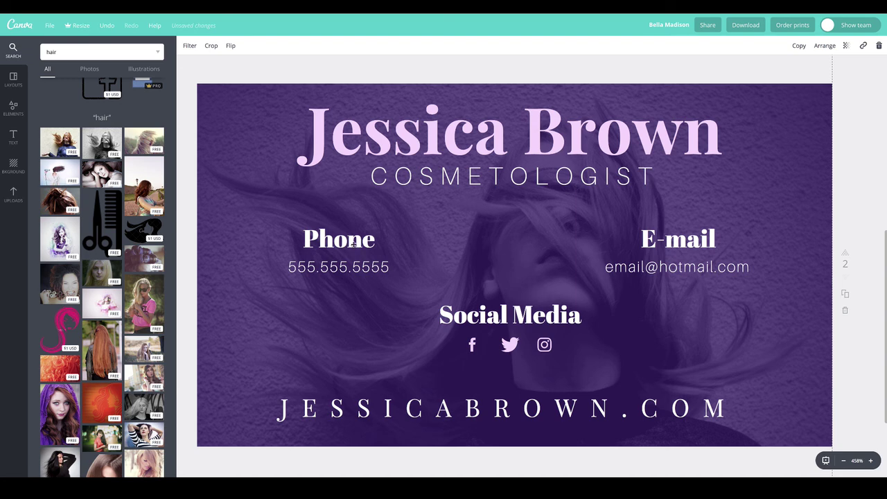
Step: Clear the Icons filter in Elements, rerun the hair search, and open the Shapes category
left_click(13, 108)
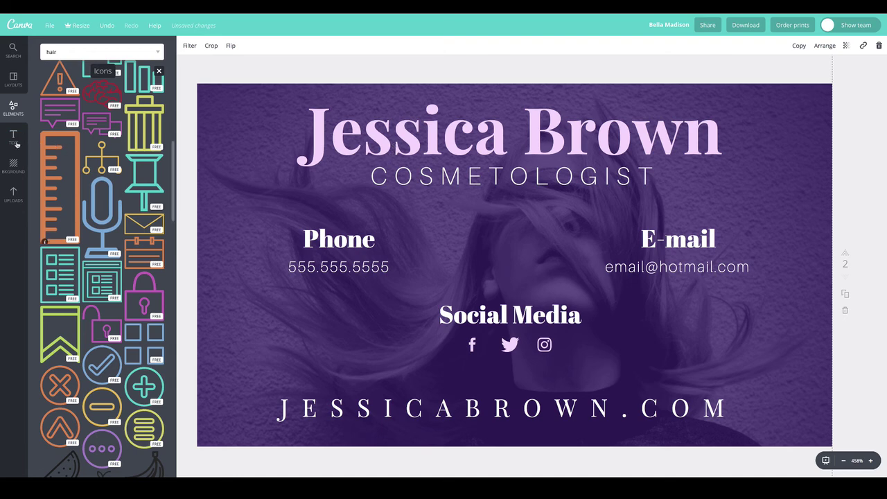
left_click(11, 82)
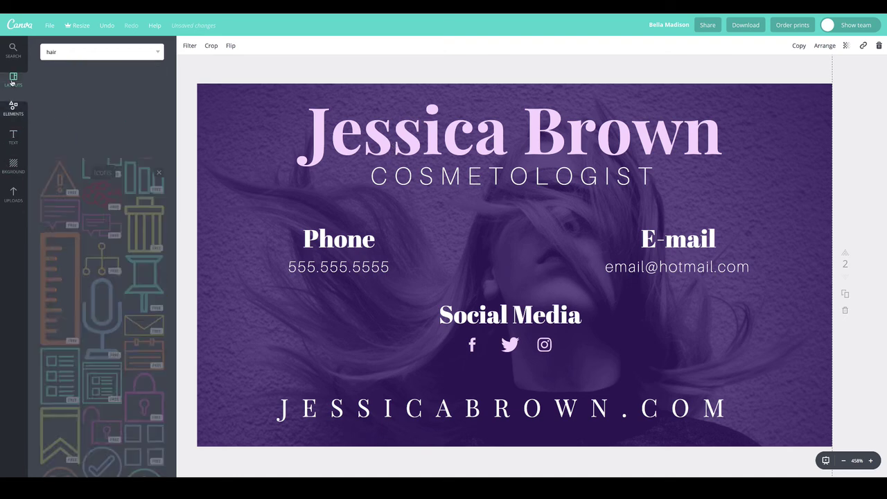
left_click(12, 104)
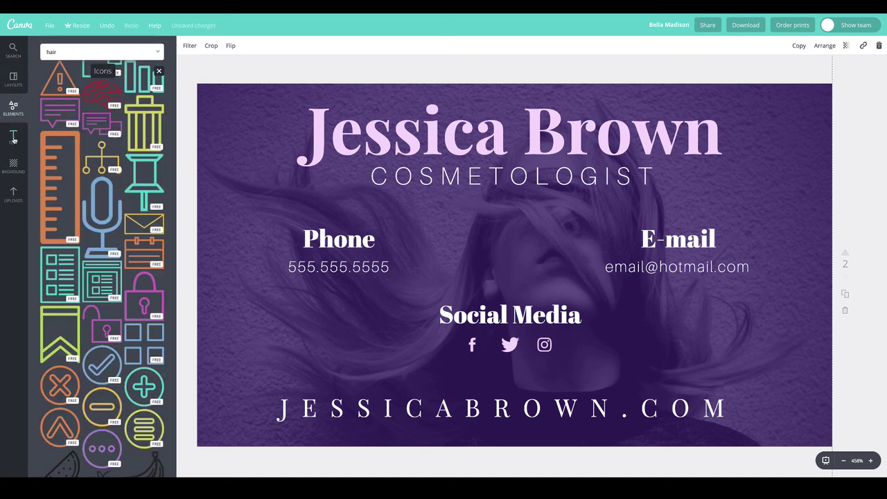
left_click(13, 81)
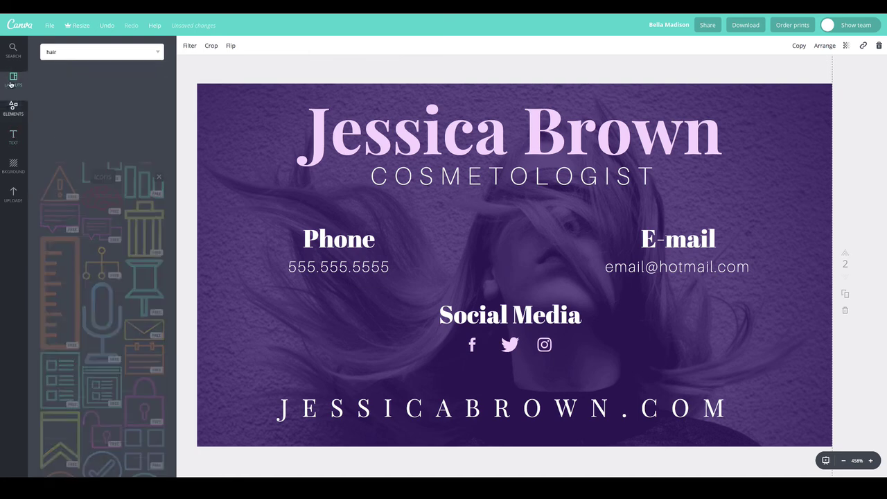
left_click(13, 111)
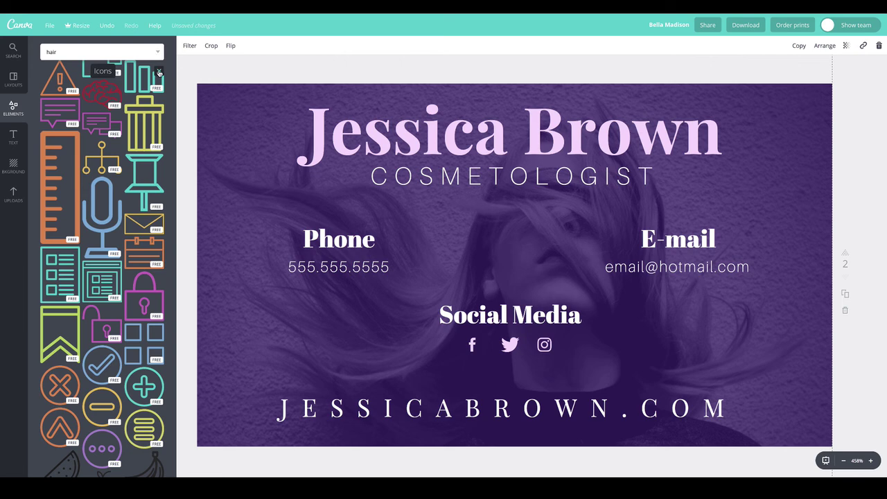
left_click(159, 71)
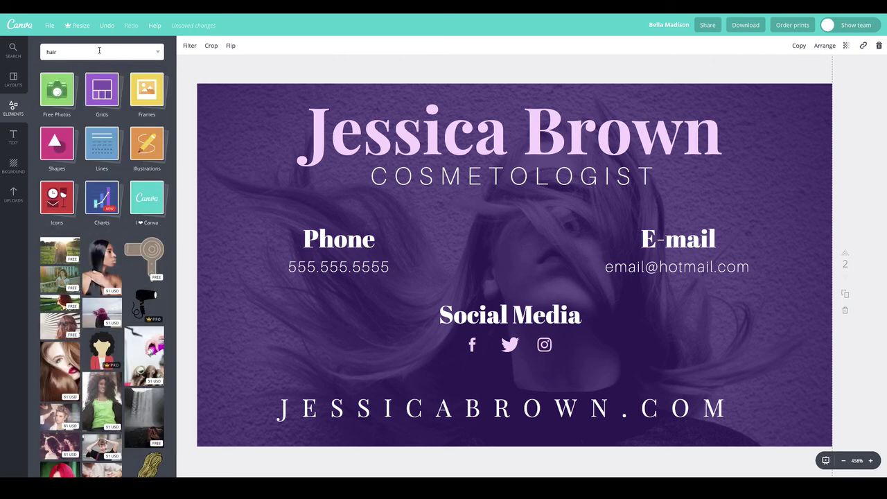
left_click(99, 50)
key("Return")
left_click(13, 108)
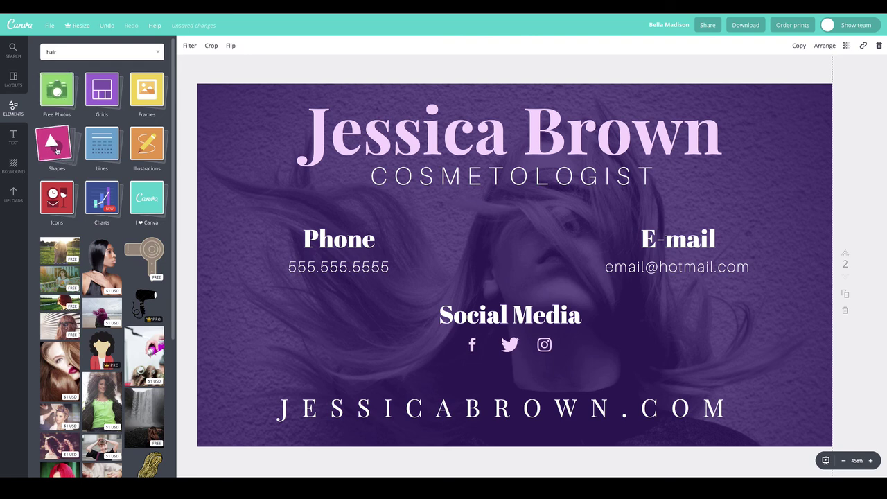
left_click(53, 179)
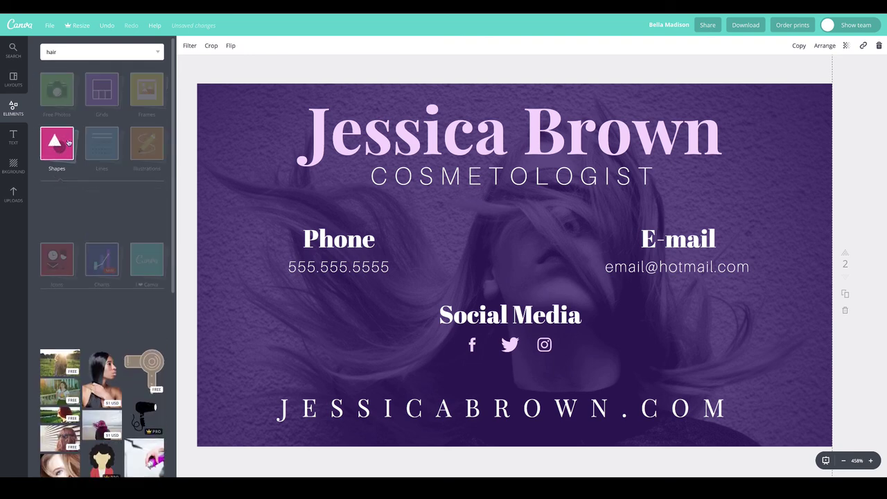
Step: Place a white square and stretch it into a full-width band over the website line near the bottom
left_click_drag(109, 188, 500, 398)
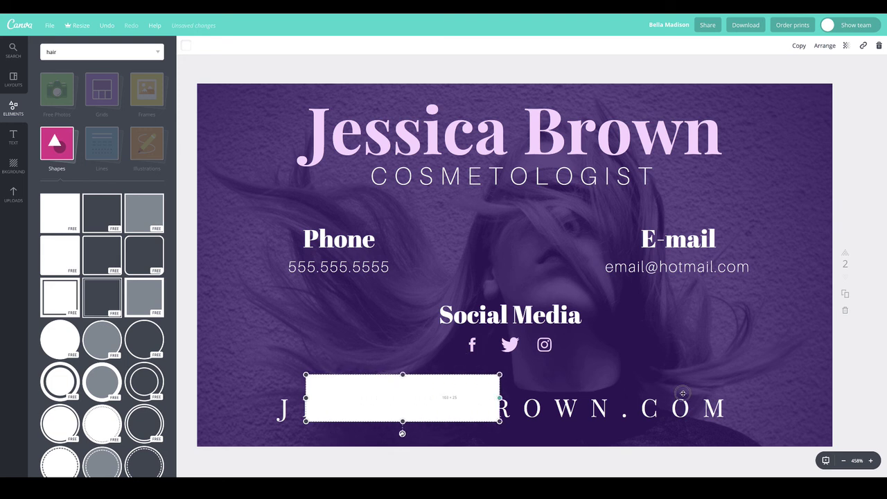
left_click_drag(683, 393, 877, 397)
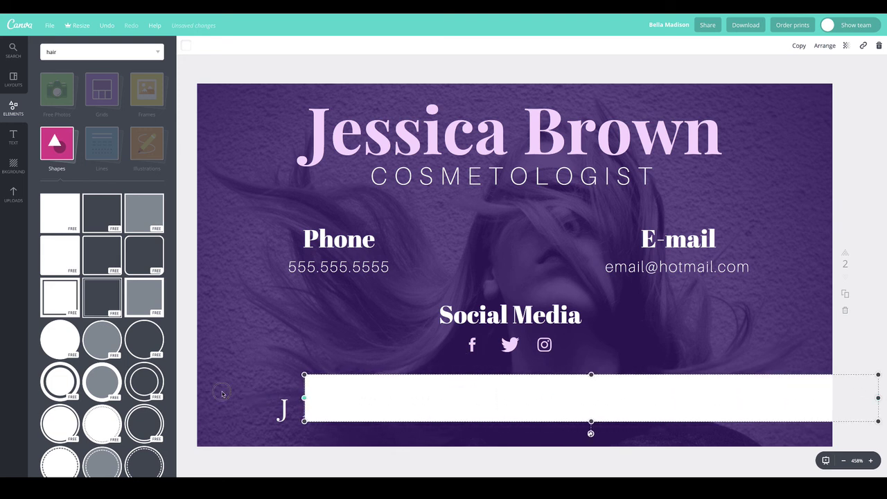
left_click_drag(304, 397, 329, 409)
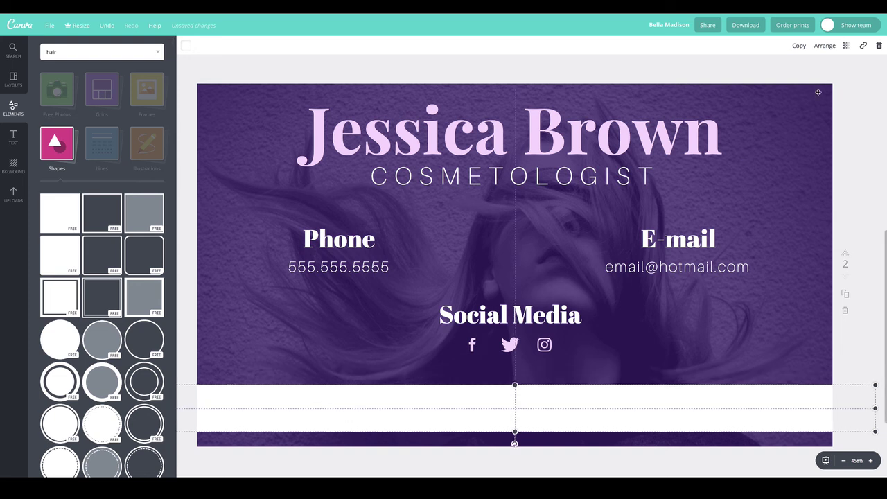
Step: Adjust the white band's layer order relative to the website text, trying send backward and bring forward
left_click(825, 46)
left_click(810, 83)
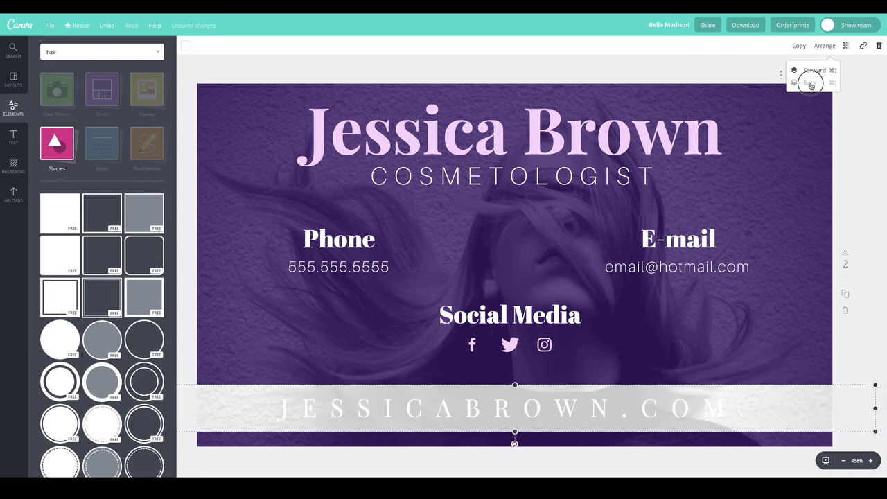
left_click(813, 70)
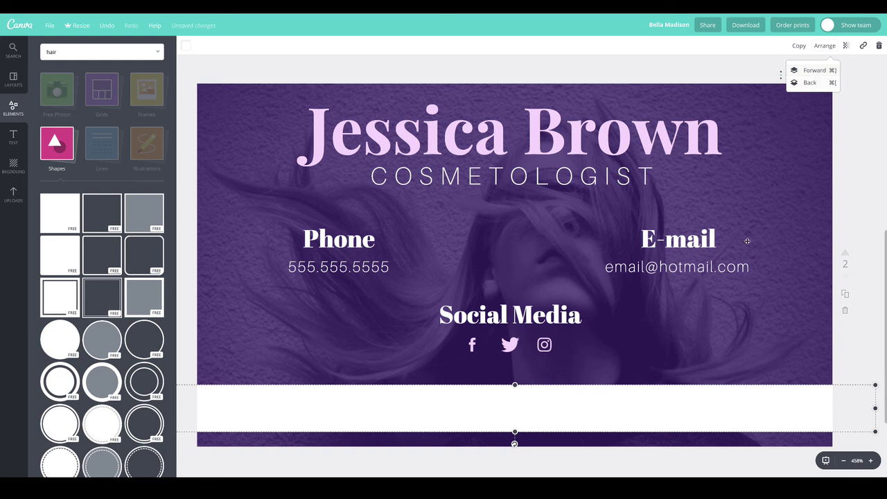
left_click(818, 104)
left_click(808, 393)
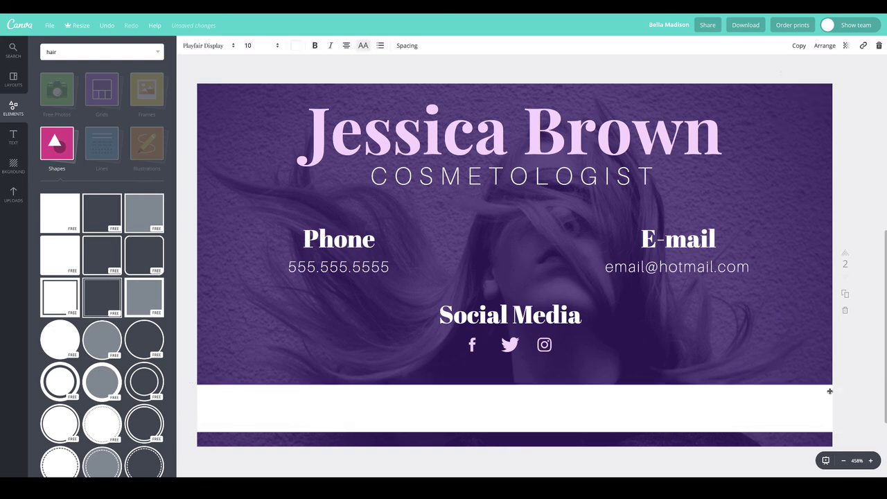
left_click(826, 394)
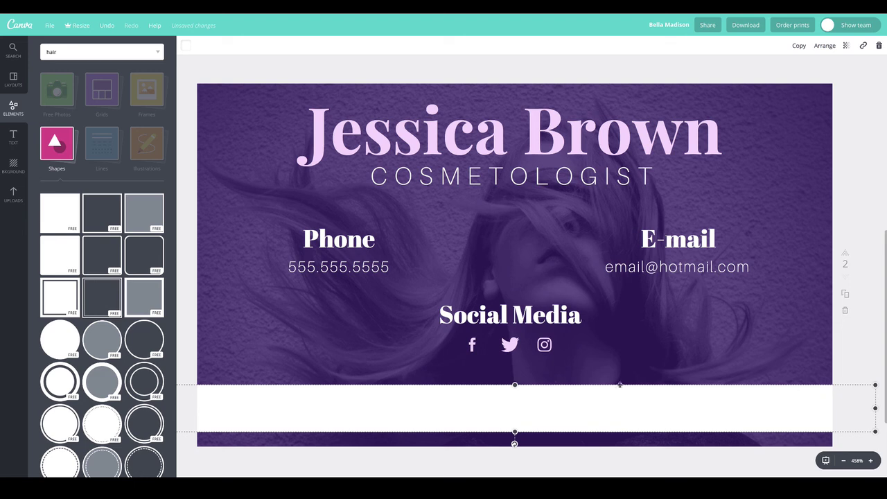
left_click(192, 222)
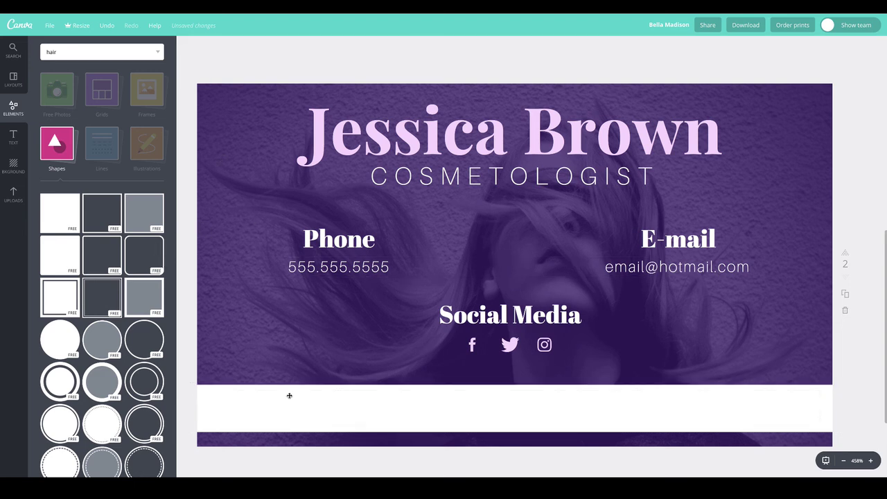
Step: Color the website address text dark purple using the document colour swatch
double_click(506, 407)
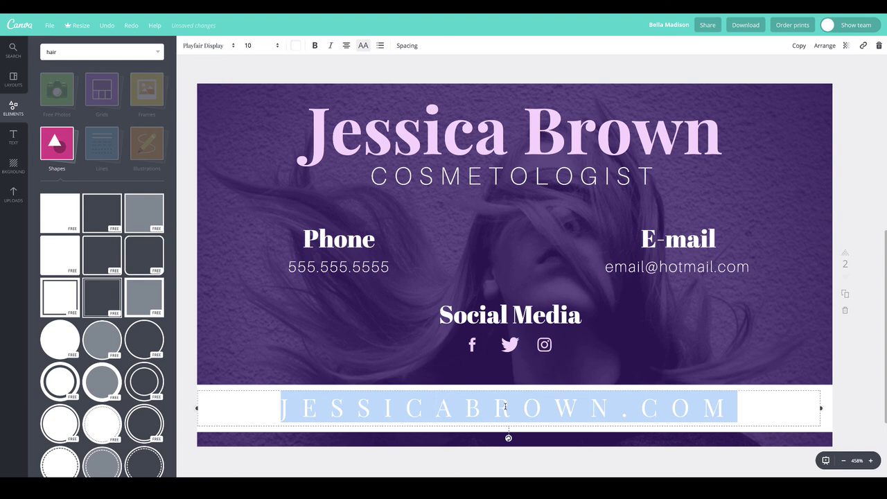
left_click(295, 45)
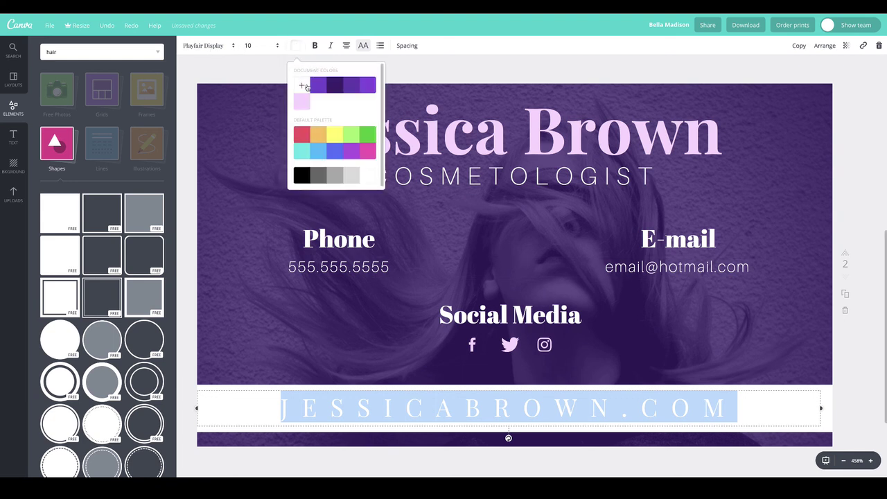
left_click(335, 89)
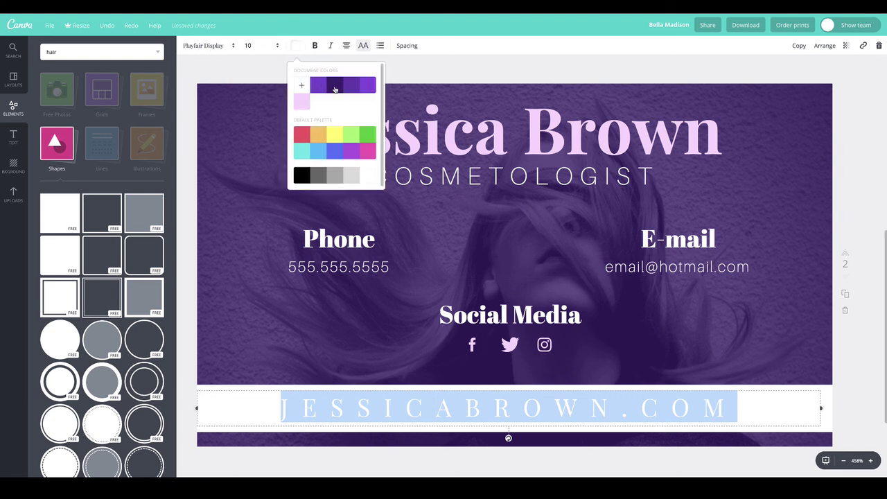
left_click(226, 63)
left_click(222, 61)
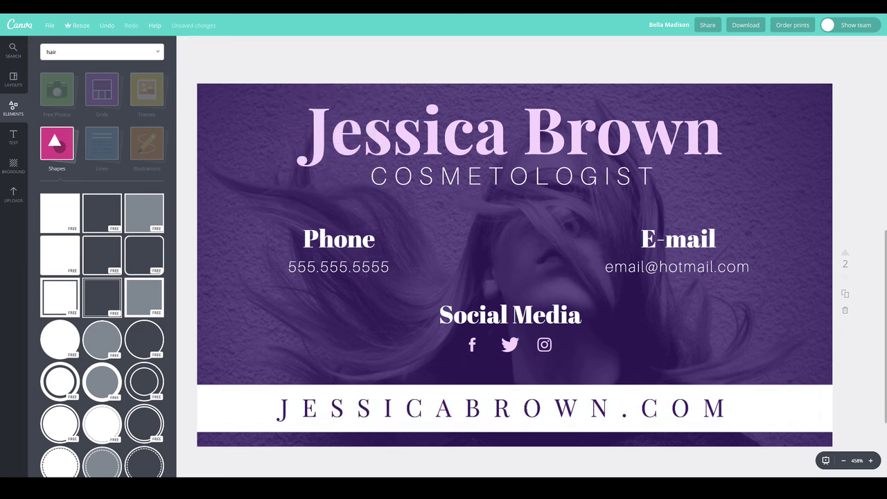
left_click(244, 405)
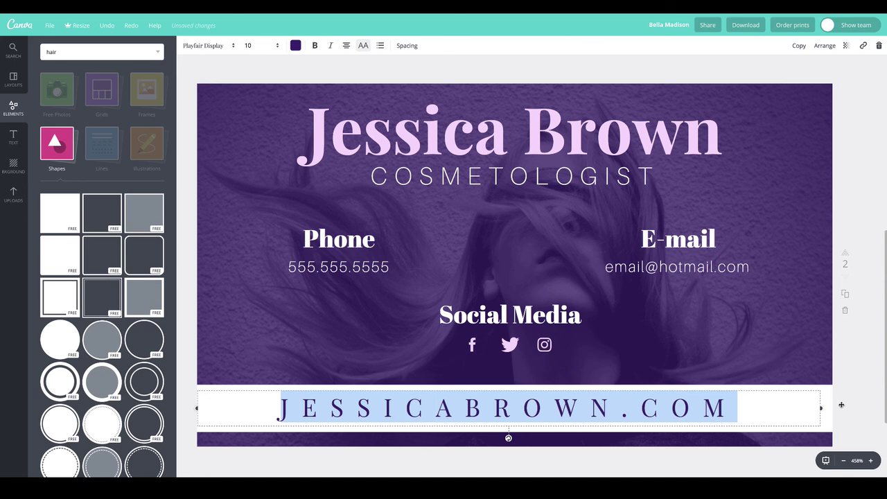
left_click(826, 394)
left_click(826, 394)
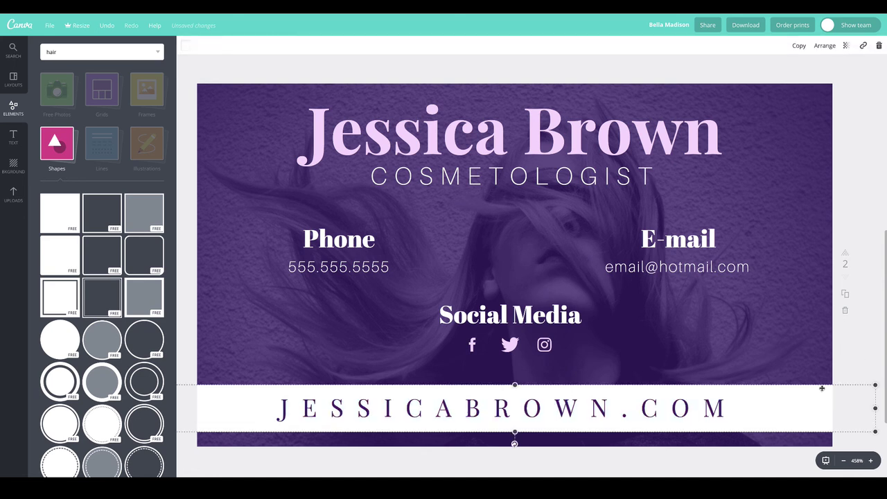
Step: Set the white band's transparency to about 61 so the hair photo shows through
left_click(847, 45)
left_click_drag(820, 70, 808, 69)
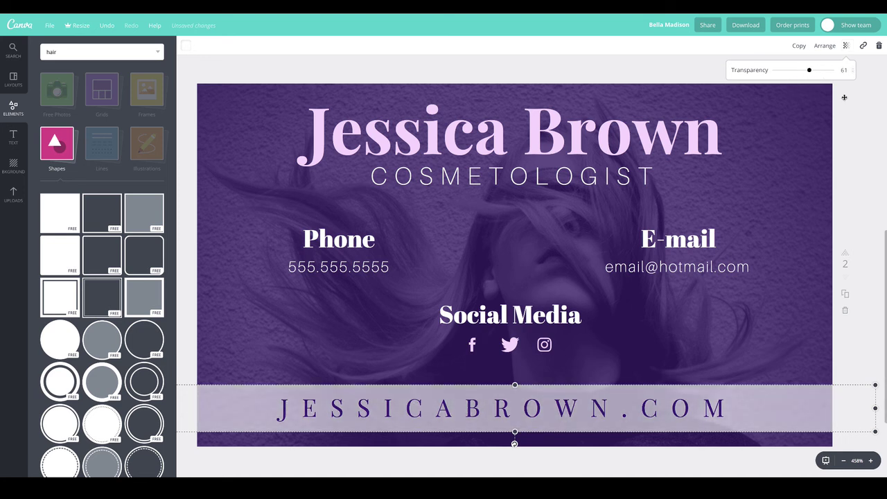
left_click(861, 212)
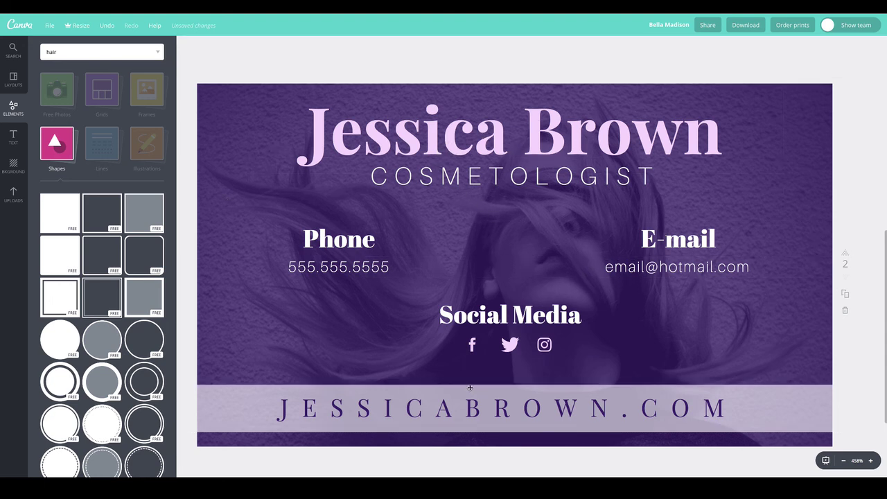